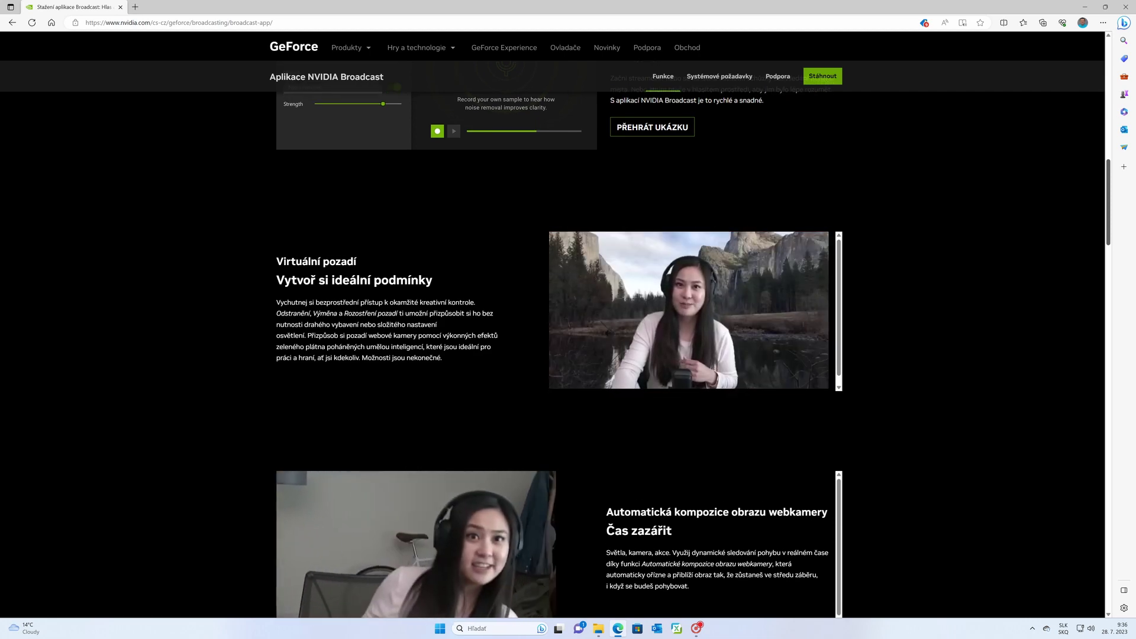
Step: Read through the NVIDIA Broadcast page's feature descriptions down to the system requirements, including the supported graphics cards
{"action": "scroll", "coordinate": [560, 355], "scroll_direction": "down", "scroll_amount": 3}
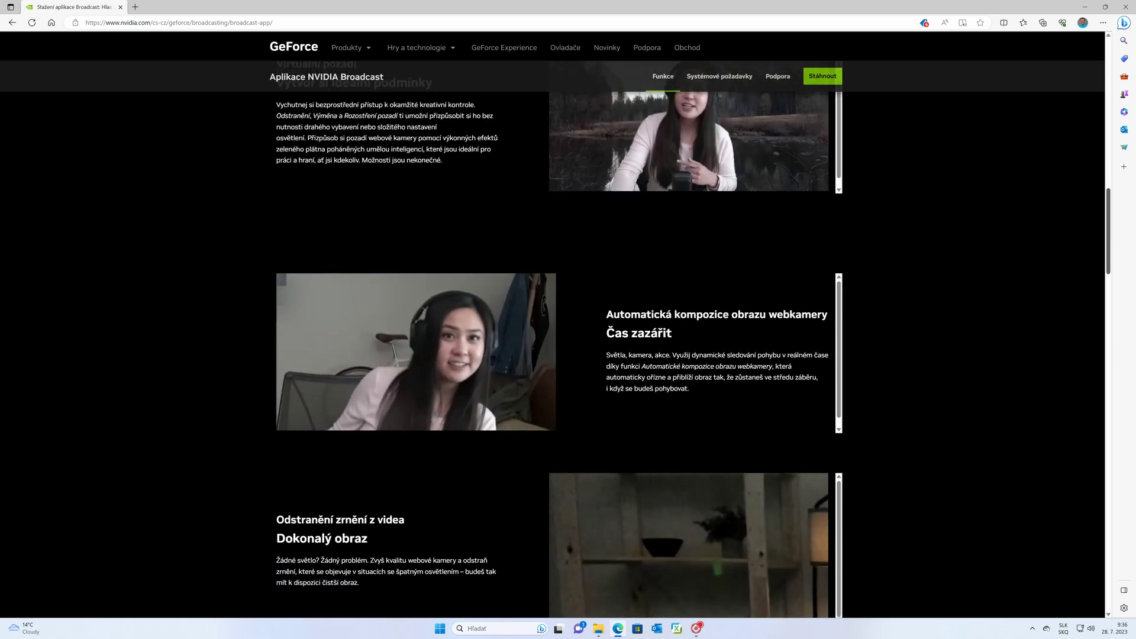
{"action": "scroll", "coordinate": [557, 355], "scroll_direction": "down", "scroll_amount": 3}
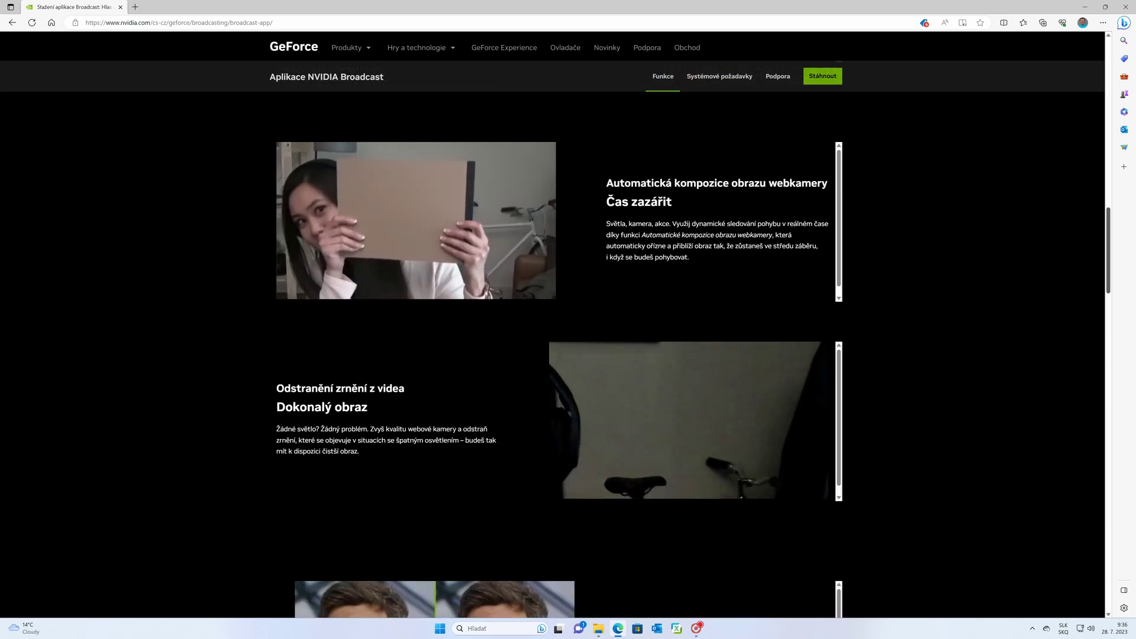
{"action": "scroll", "coordinate": [557, 355], "scroll_direction": "down", "scroll_amount": 3}
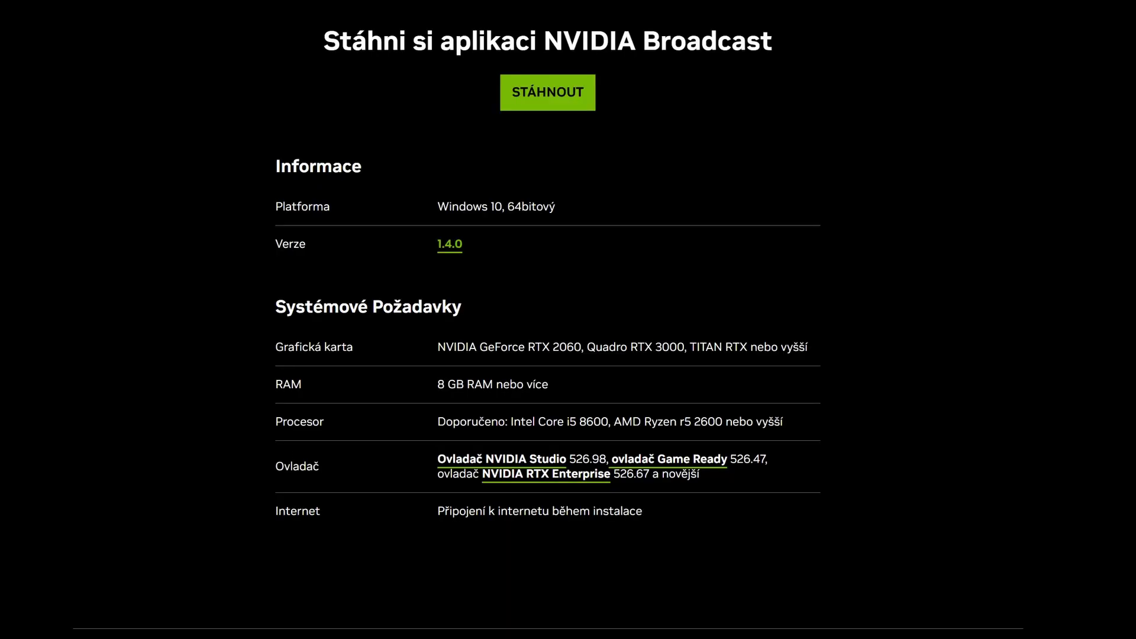
{"action": "left_click_drag", "start_coordinate": [437, 347], "coordinate": [808, 347]}
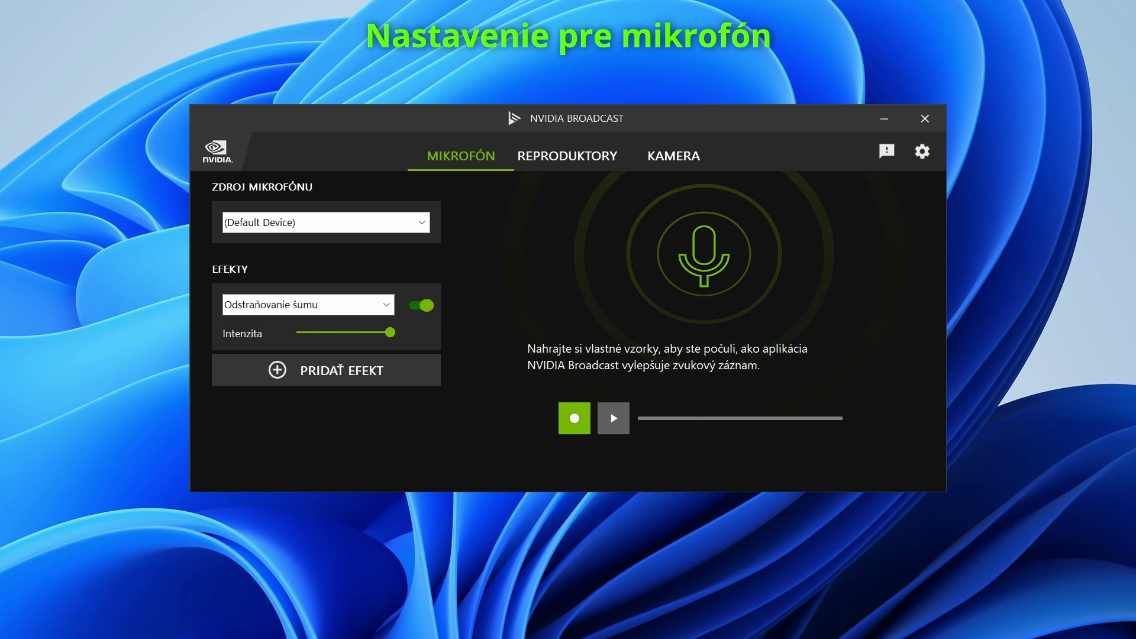
Step: Set the microphone source to Microphone (Creative Live! Mic M3) with the Odstraňovanie šumu effect, and start adding another effect
{"action": "left_click", "coordinate": [422, 222]}
{"action": "key", "text": "Up"}
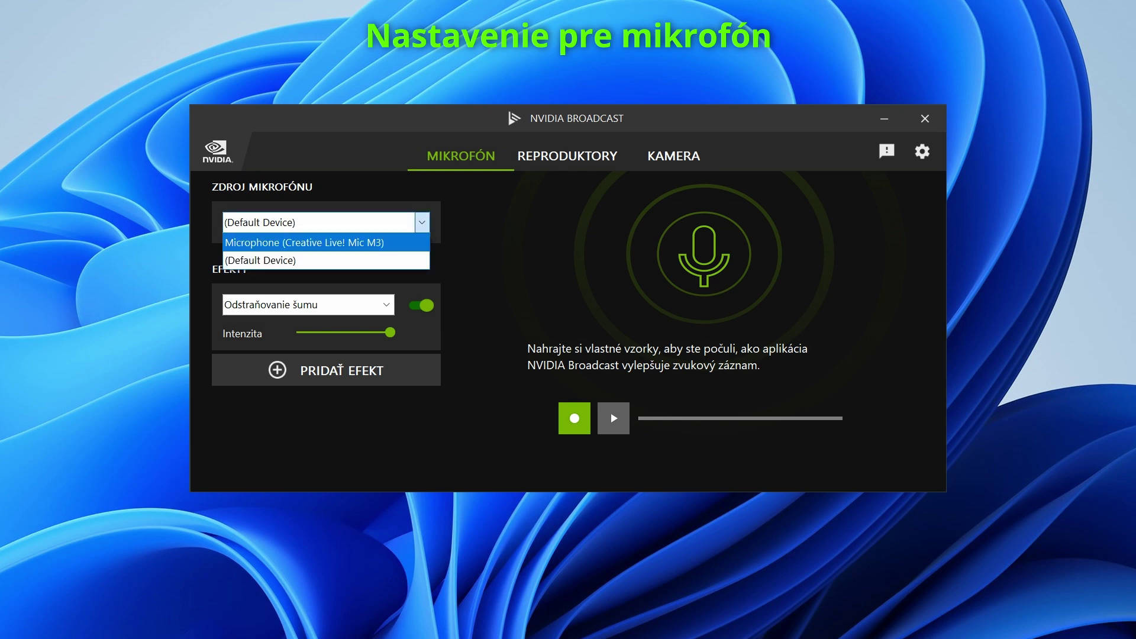
{"action": "key", "text": "Return"}
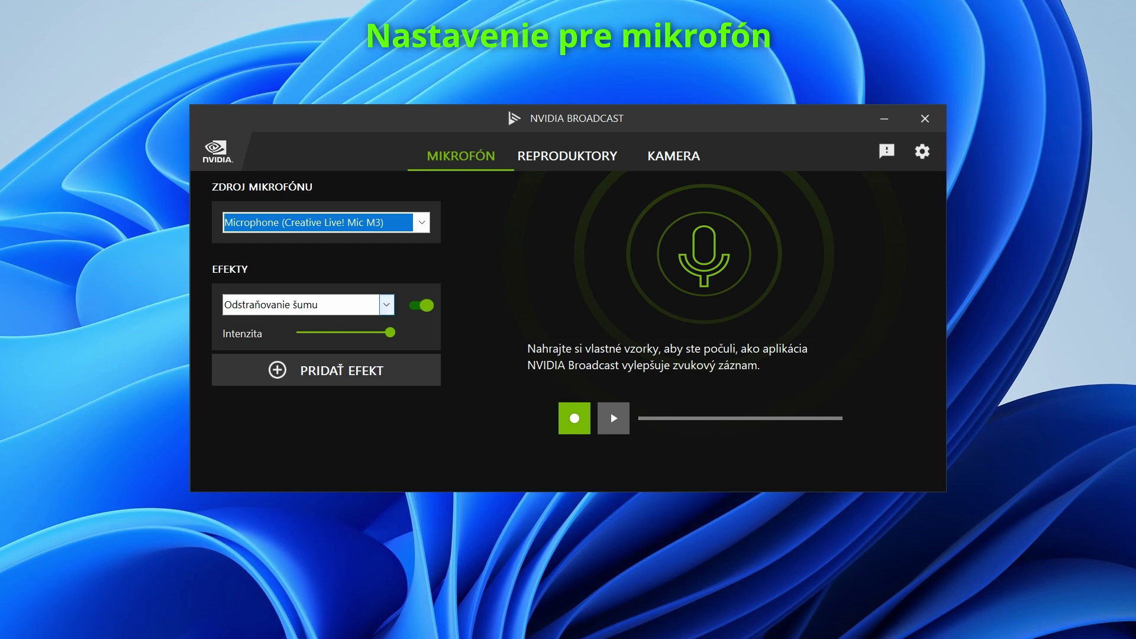
{"action": "left_click", "coordinate": [387, 305]}
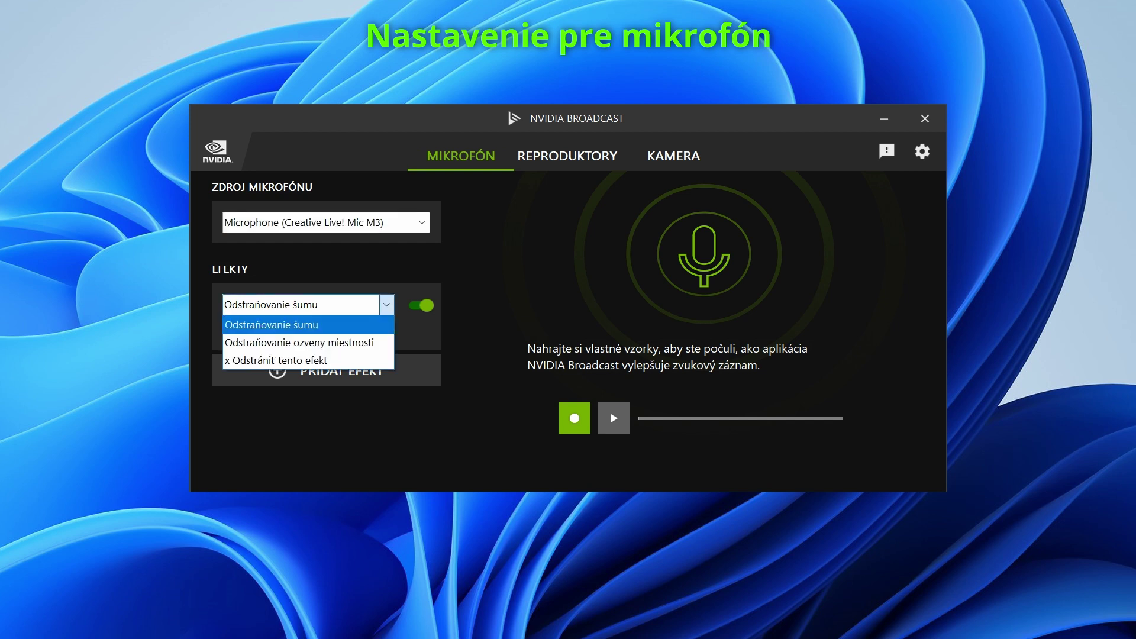
{"action": "key", "text": "Return"}
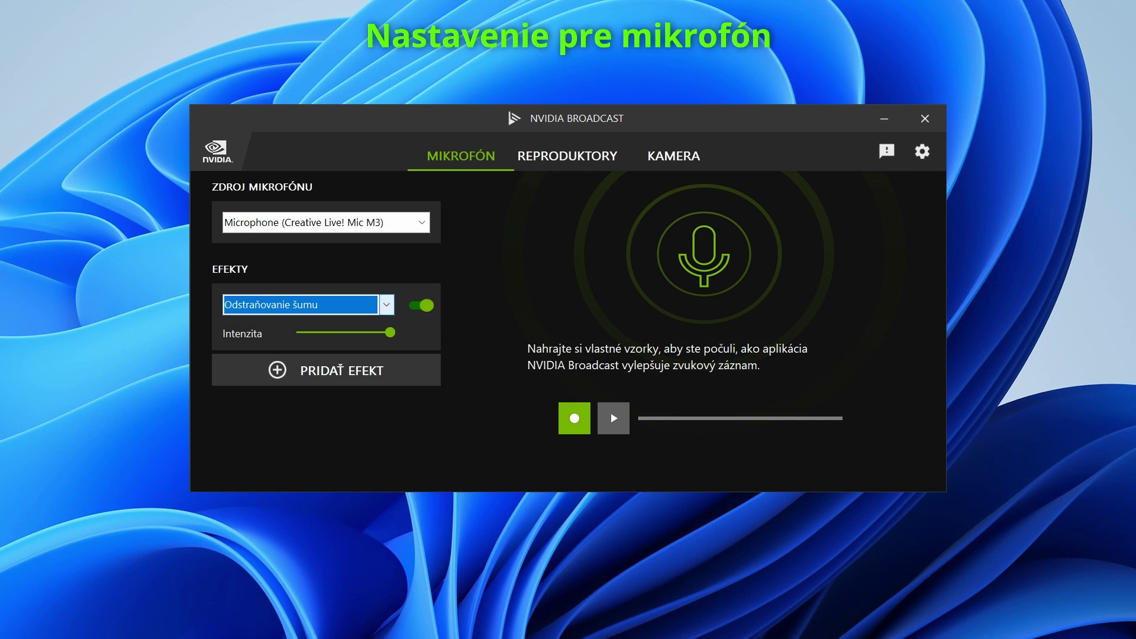
{"action": "left_click", "coordinate": [326, 370]}
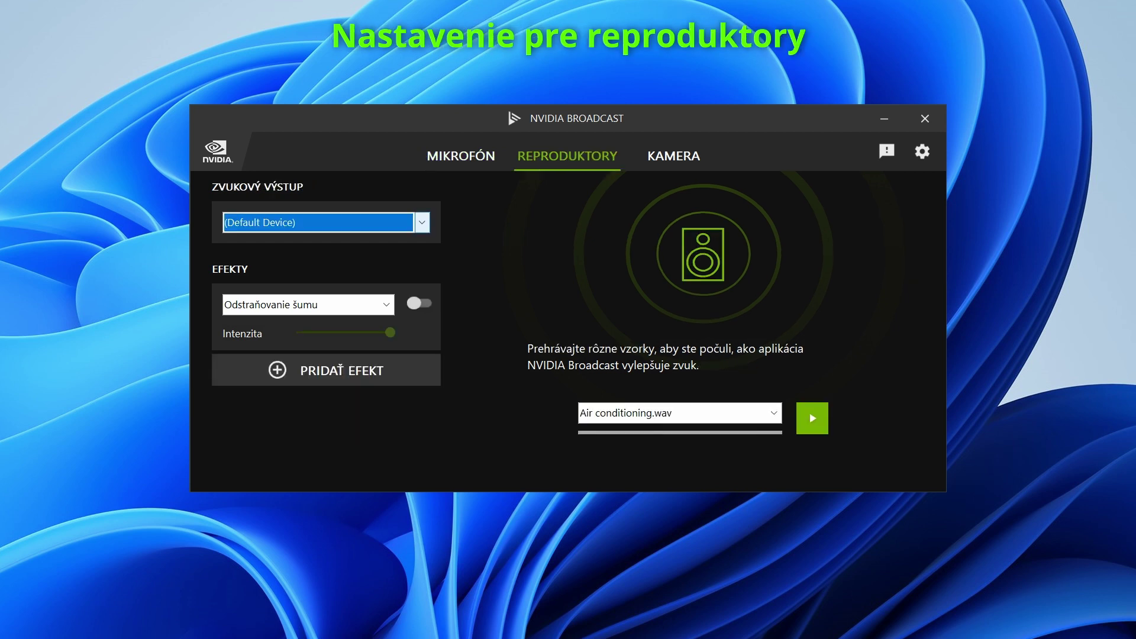
Step: Choose Odstraňovanie šumu as the effect for the speaker output
{"action": "left_click", "coordinate": [386, 304]}
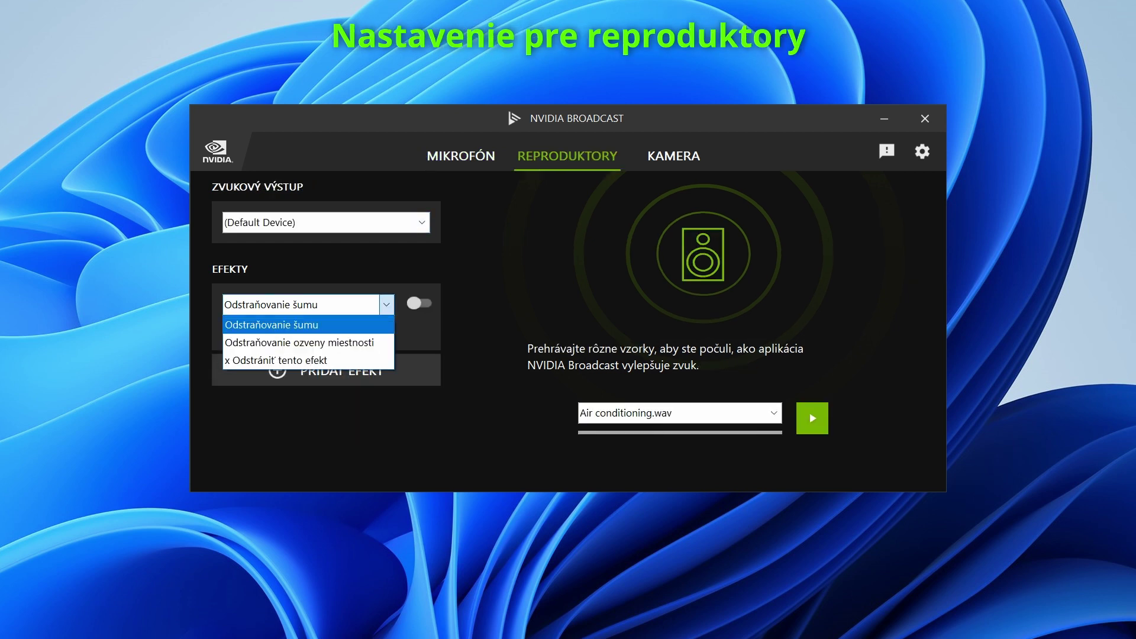
{"action": "key", "text": "Return"}
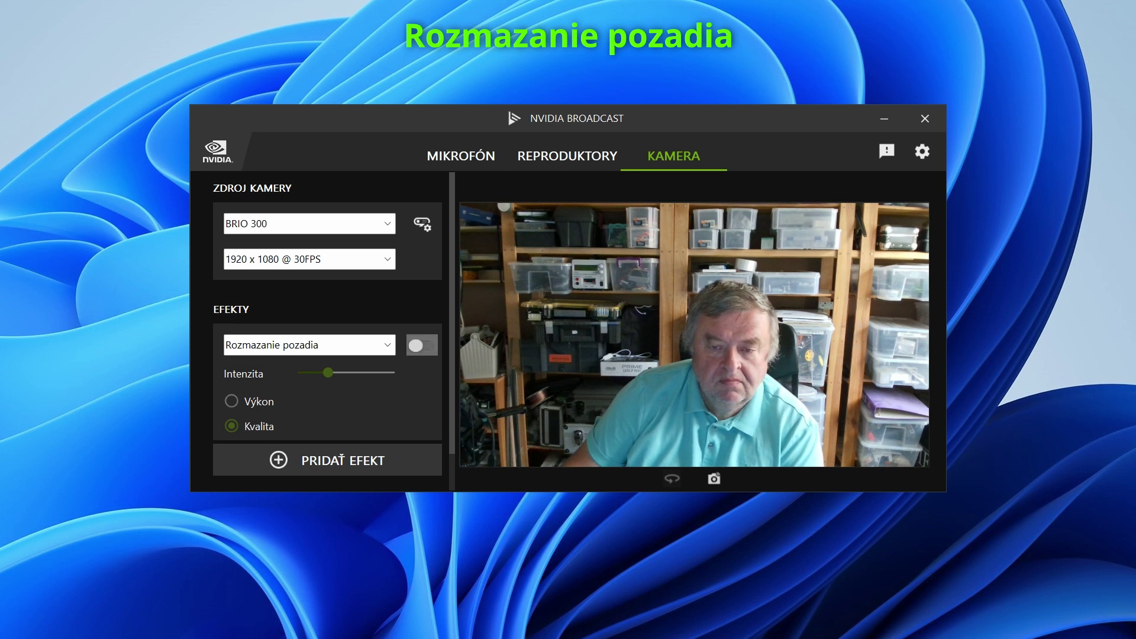
Step: Turn on the Rozmazanie pozadia effect for the BRIO 300 camera and adjust its blur intensity
{"action": "left_click", "coordinate": [421, 345]}
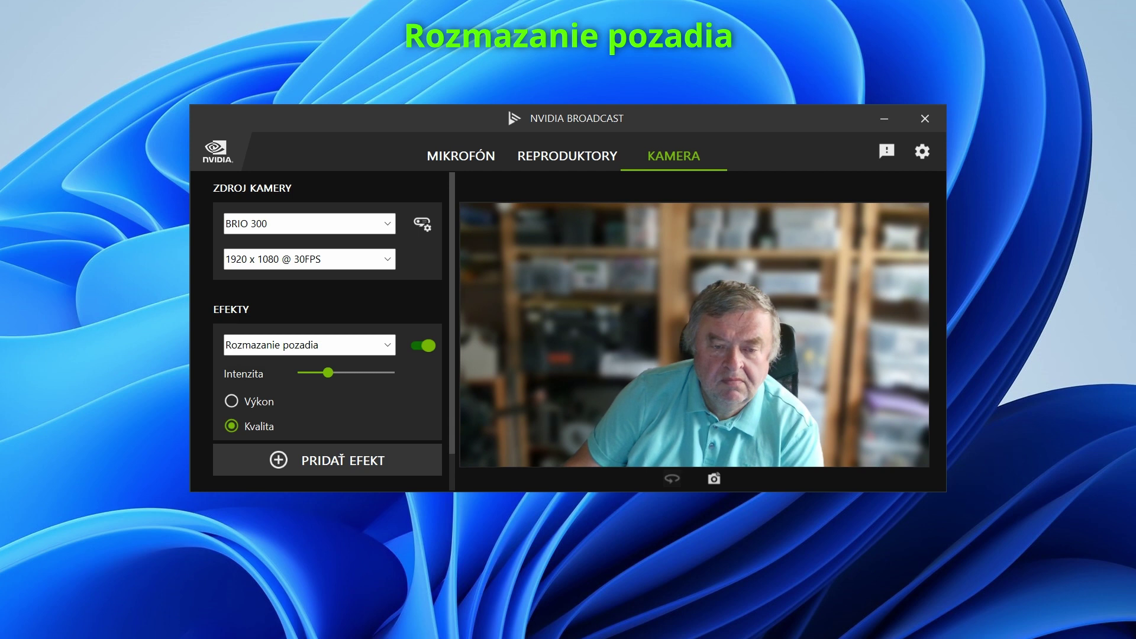
{"action": "scroll", "coordinate": [328, 332], "scroll_direction": "down", "scroll_amount": 1}
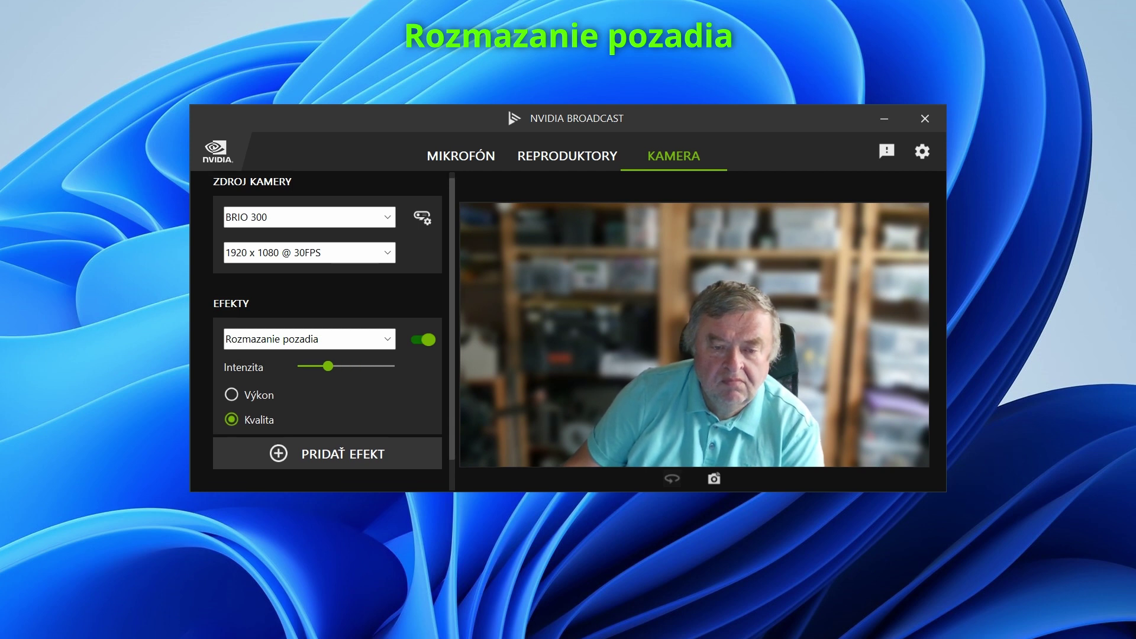
{"action": "left_click_drag", "start_coordinate": [328, 366], "coordinate": [382, 367]}
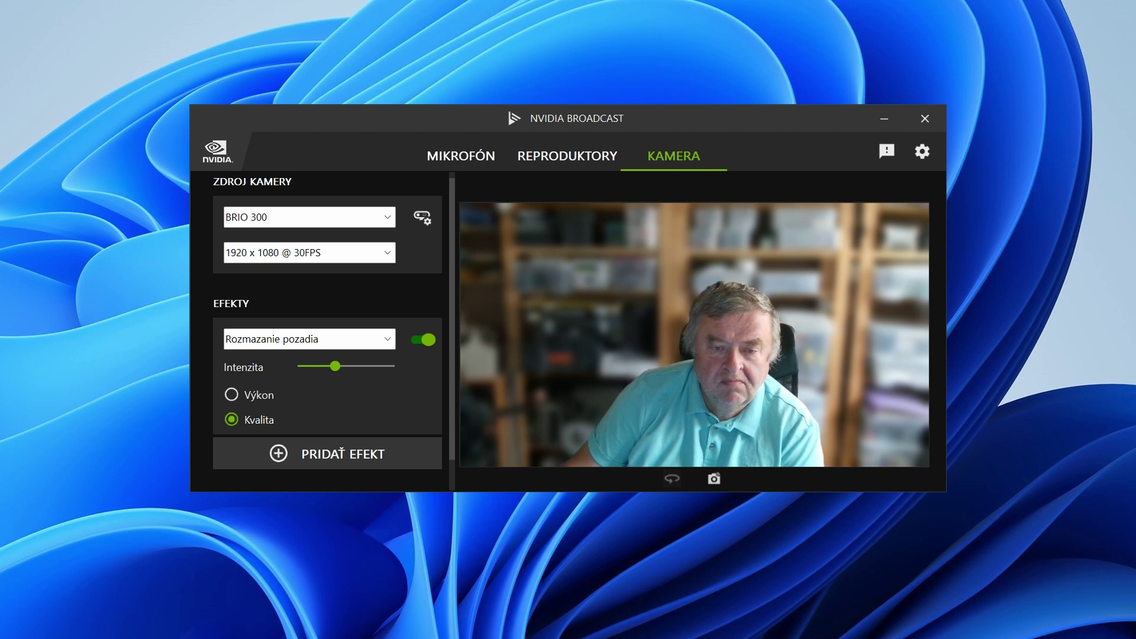
Step: Change the camera effect from background blur to Odstránenie pozadia
{"action": "left_click", "coordinate": [388, 339]}
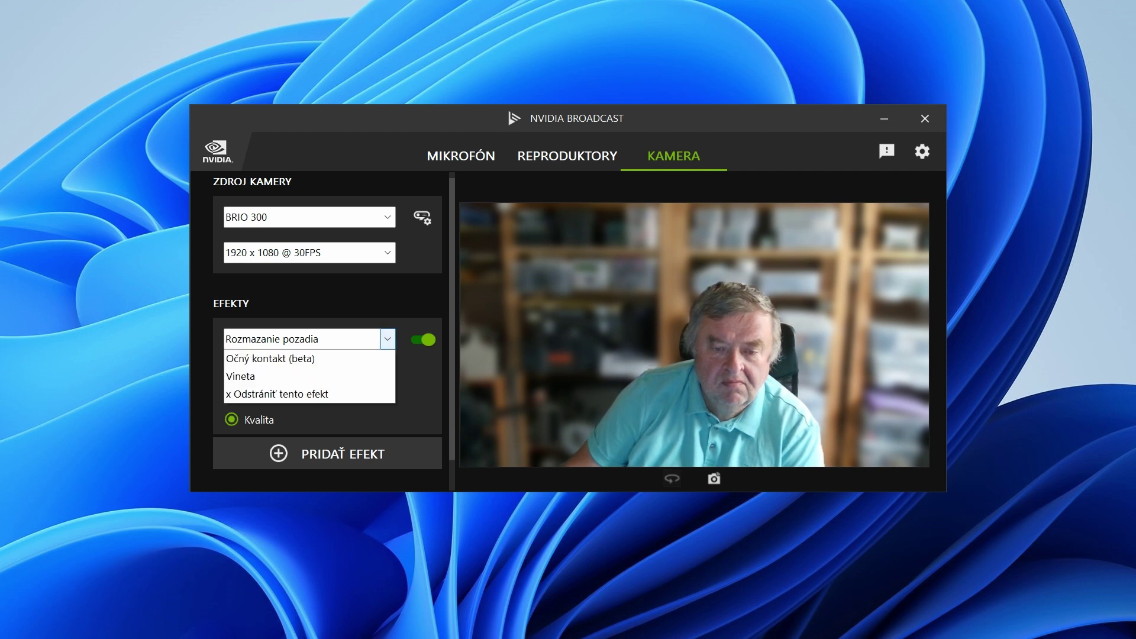
{"action": "key", "text": "Down"}
{"action": "key", "text": "Down"}
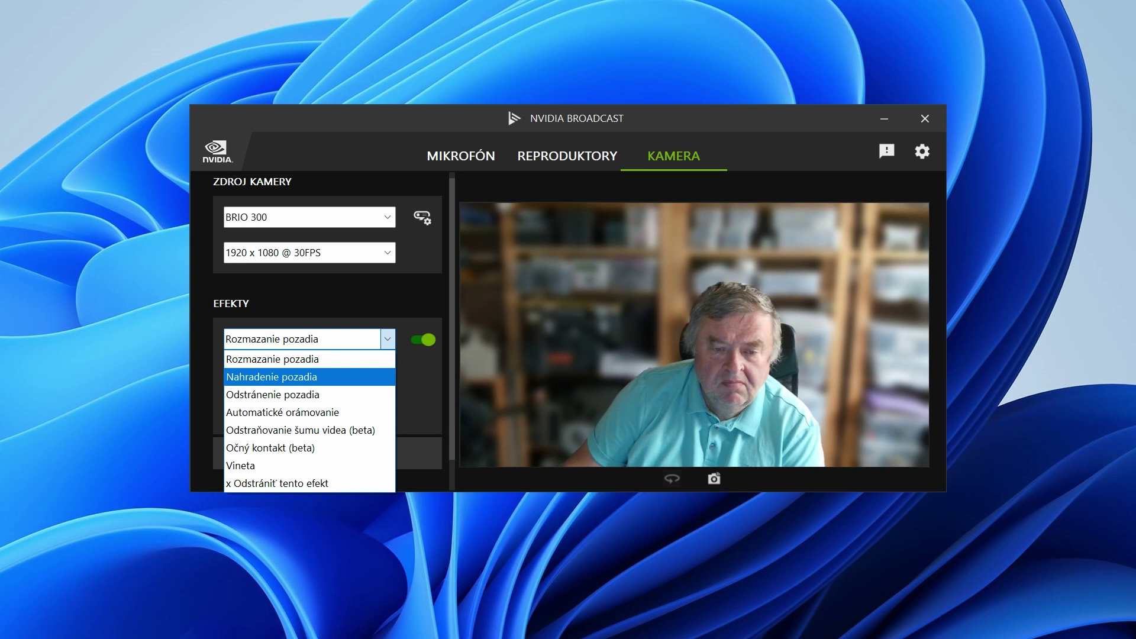
{"action": "key", "text": "Return"}
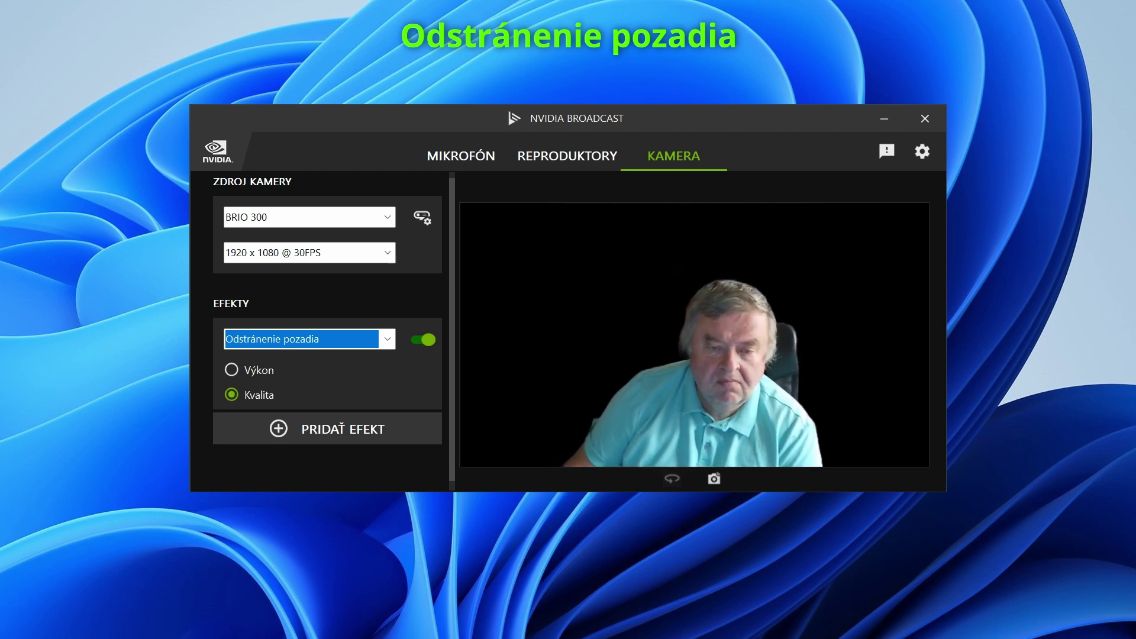
Step: Change the camera effect from background removal to Automatické orámovanie
{"action": "key", "text": "alt+Down"}
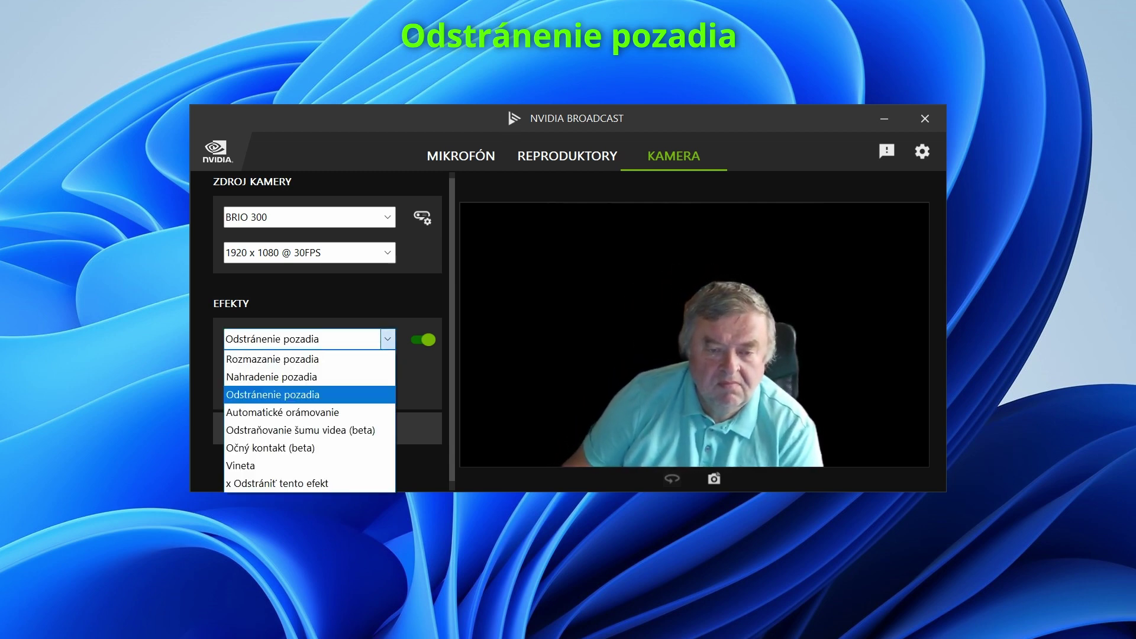
{"action": "key", "text": "Up"}
{"action": "key", "text": "Up"}
{"action": "key", "text": "Down"}
{"action": "key", "text": "Down"}
{"action": "key", "text": "Down"}
{"action": "key", "text": "Return"}
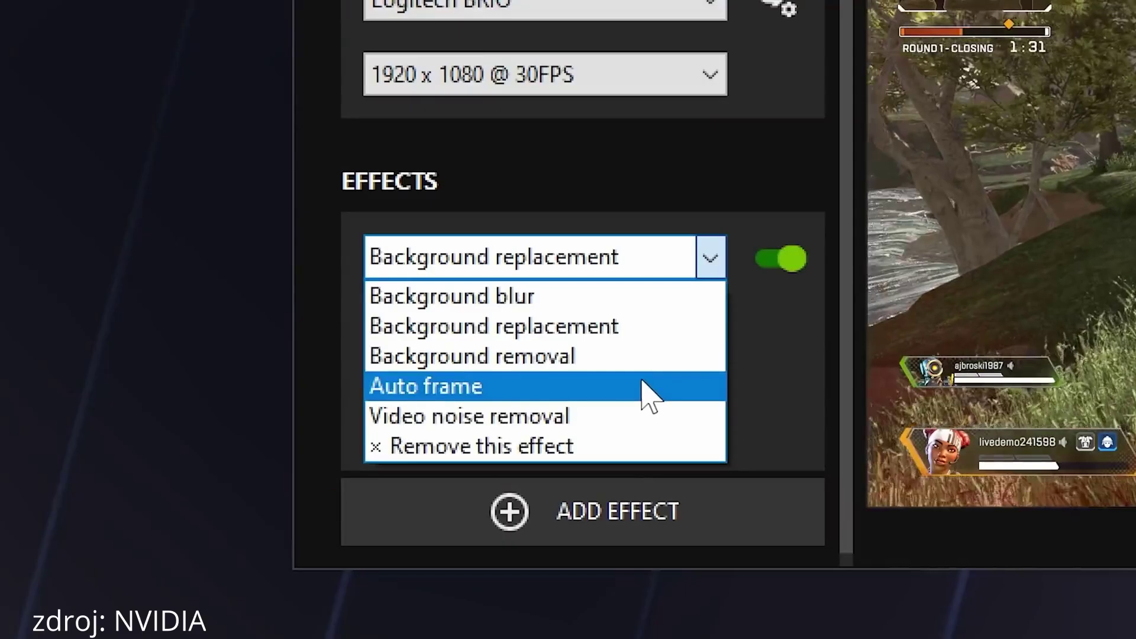
Step: Select the Auto frame effect for the Logitech BRIO camera and switch on Background blur to combine the two
{"action": "left_click", "coordinate": [645, 386]}
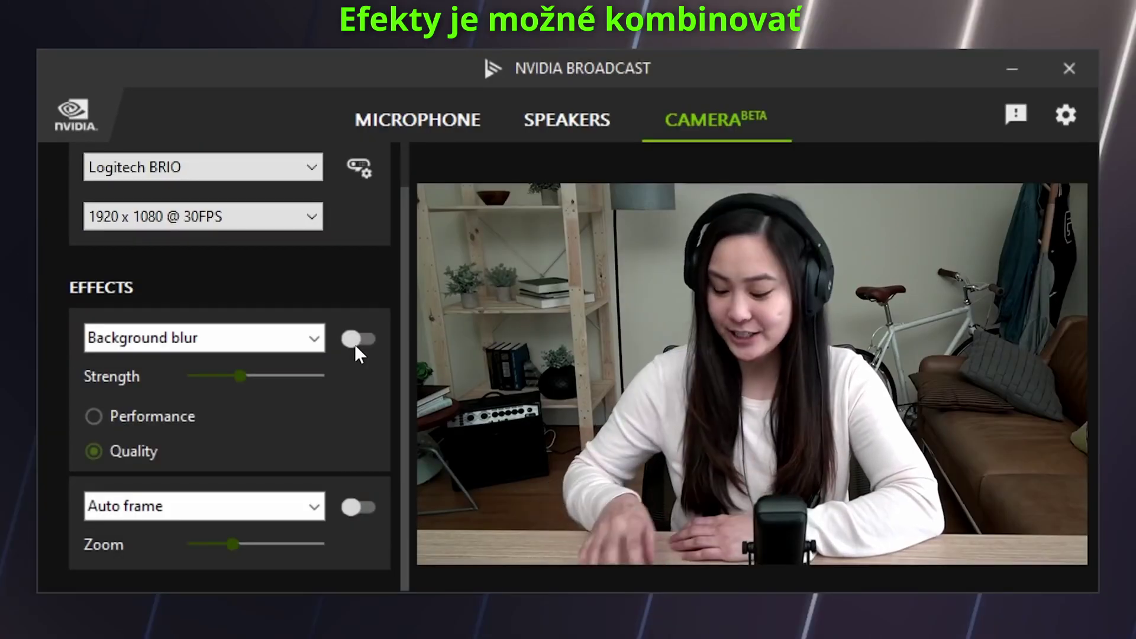
{"action": "left_click", "coordinate": [354, 342]}
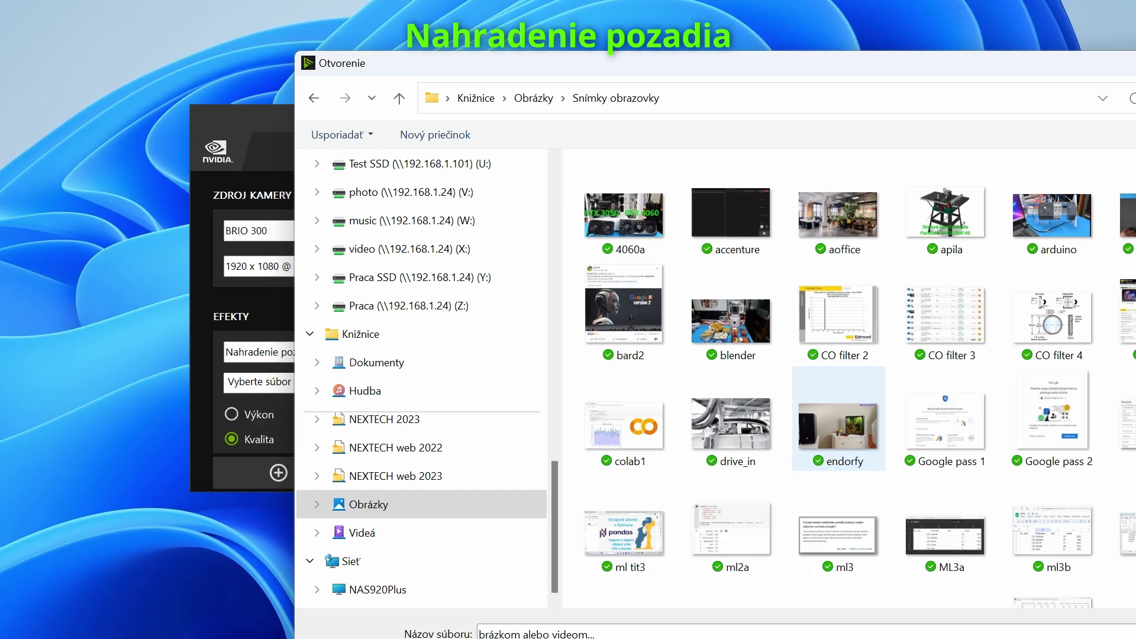
Step: Load the aoffice image from the Snímky obrazovky folder as the replacement background
{"action": "double_click", "coordinate": [838, 216]}
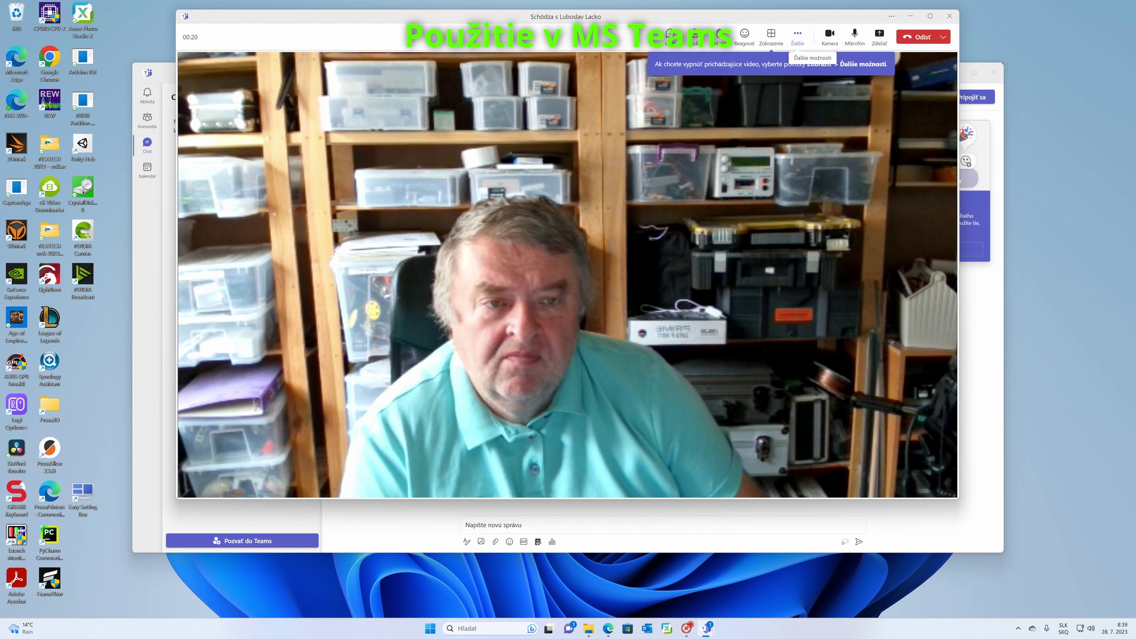
Step: In the Microsoft Teams meeting, preview a room image from the background effects and reset the background to Žiadne
{"action": "left_click", "coordinate": [798, 34]}
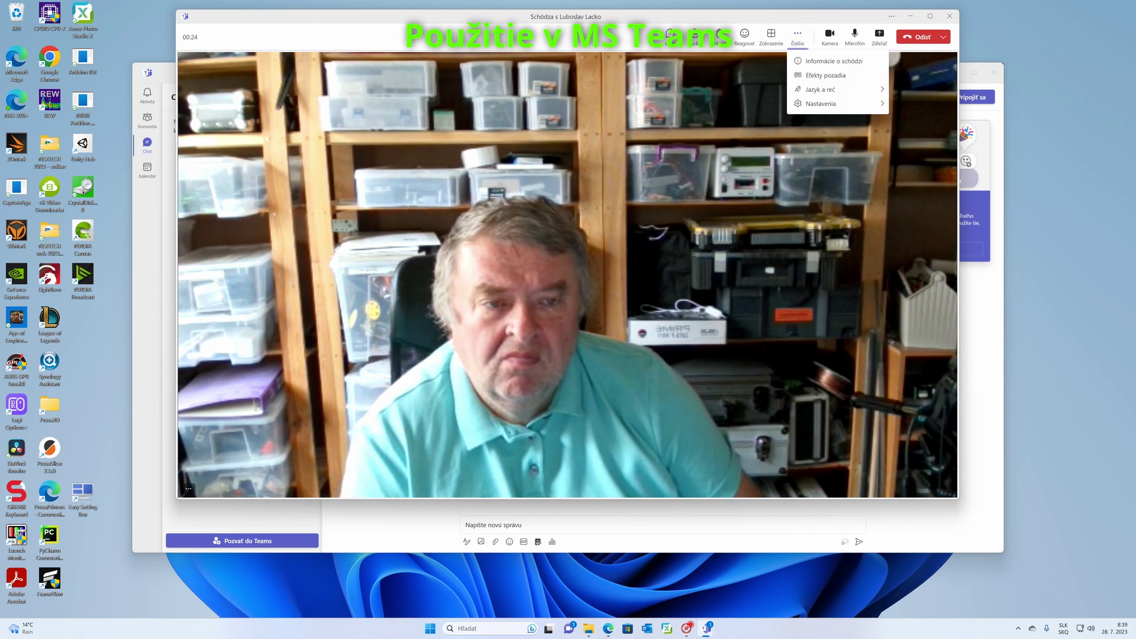
{"action": "left_click", "coordinate": [826, 76]}
{"action": "key", "text": "Down"}
{"action": "key", "text": "Down"}
{"action": "key", "text": "Down"}
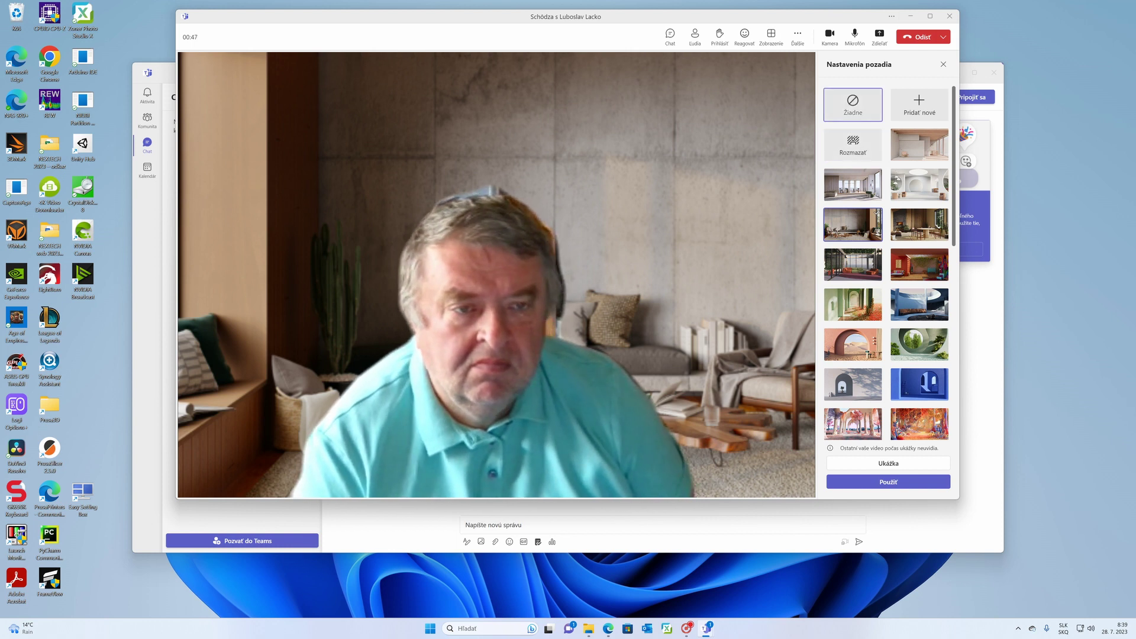
{"action": "left_click", "coordinate": [853, 104]}
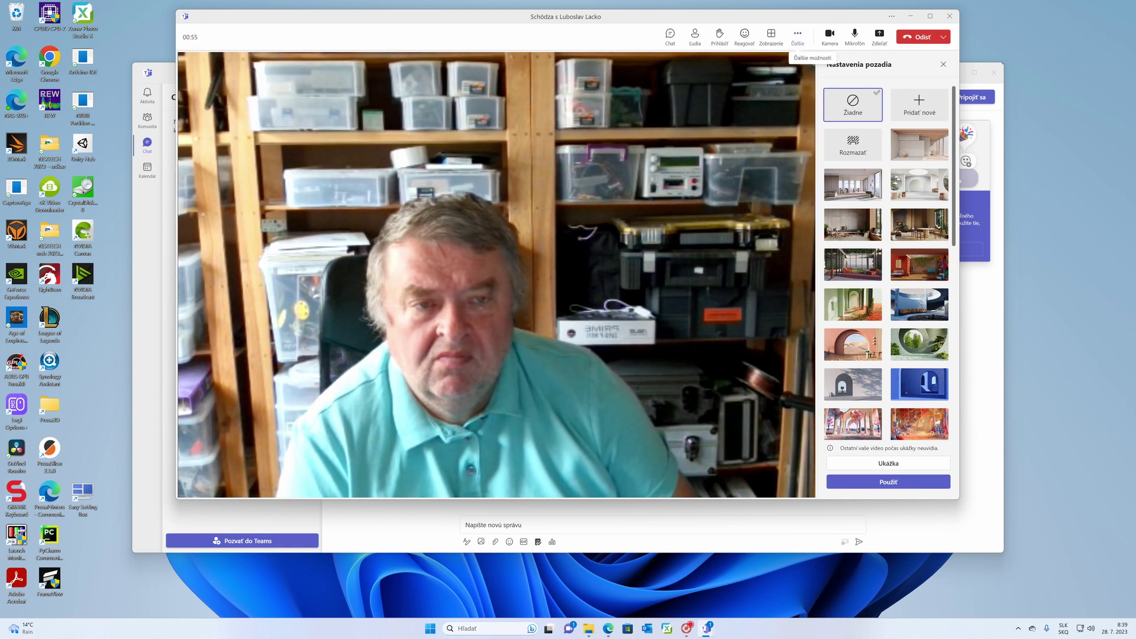
Step: Set the meeting's camera to Camera (NVIDIA Broadcast) in the device settings
{"action": "left_click", "coordinate": [798, 35]}
{"action": "mouse_move", "coordinate": [829, 104]}
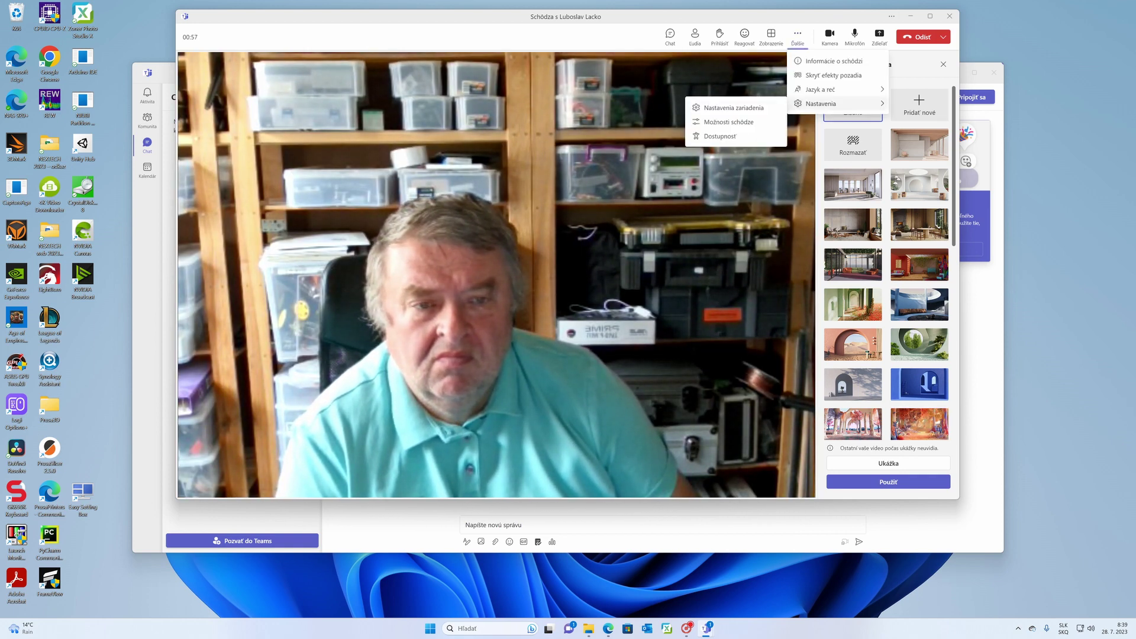
{"action": "left_click", "coordinate": [733, 108]}
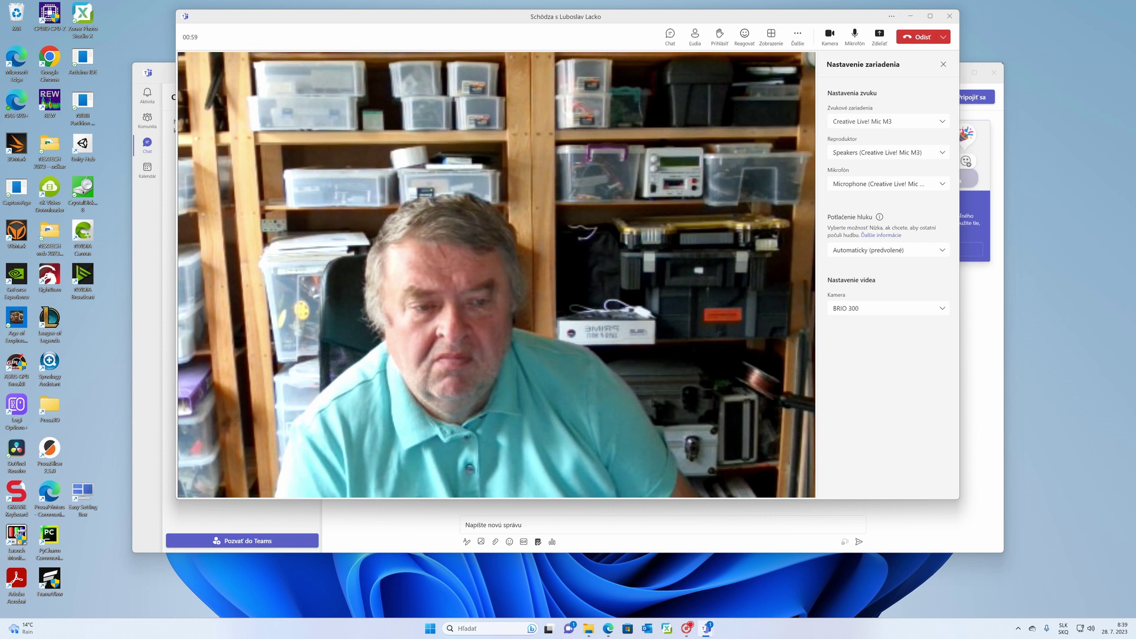
{"action": "left_click", "coordinate": [888, 308]}
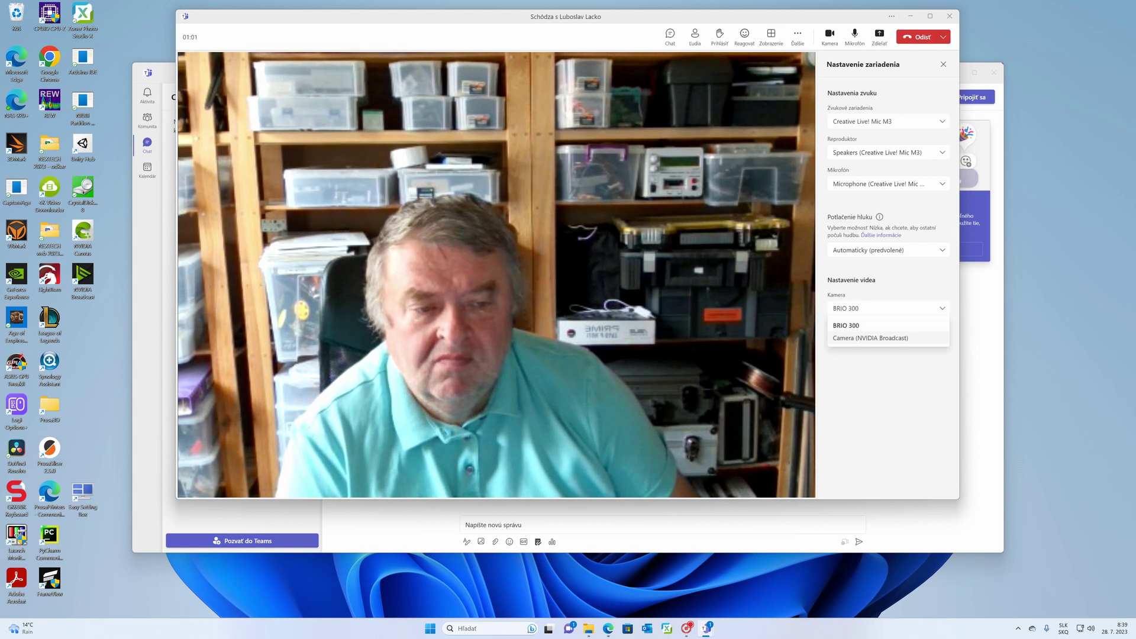
{"action": "left_click", "coordinate": [870, 338]}
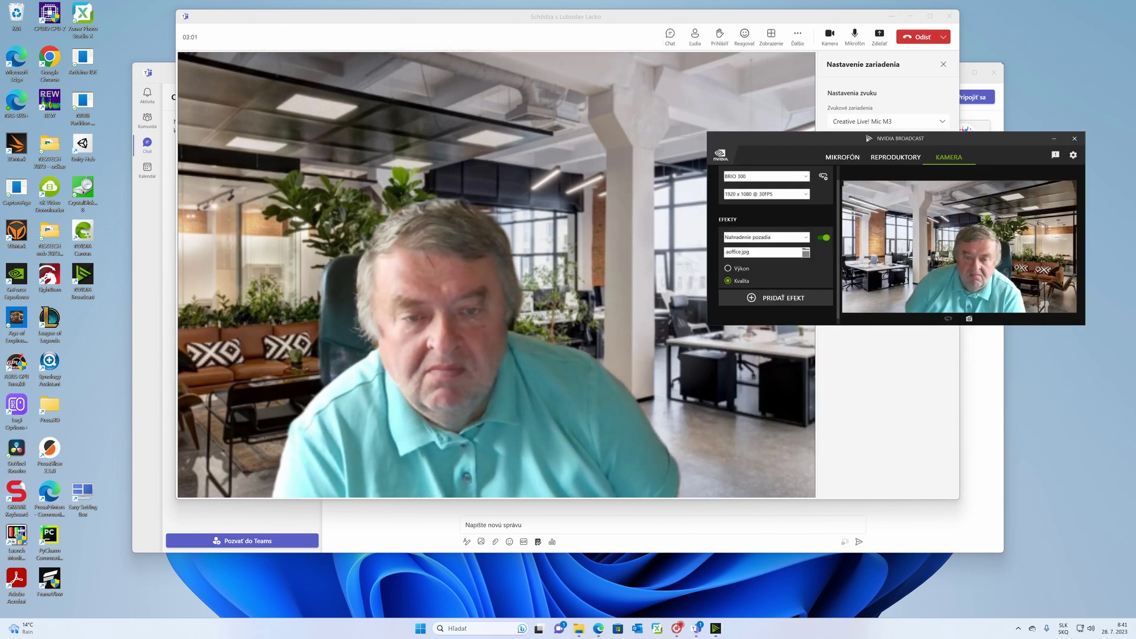
Step: In NVIDIA Broadcast, switch the Nahradenie pozadia effect off and on again to compare the meeting video
{"action": "left_click", "coordinate": [823, 237]}
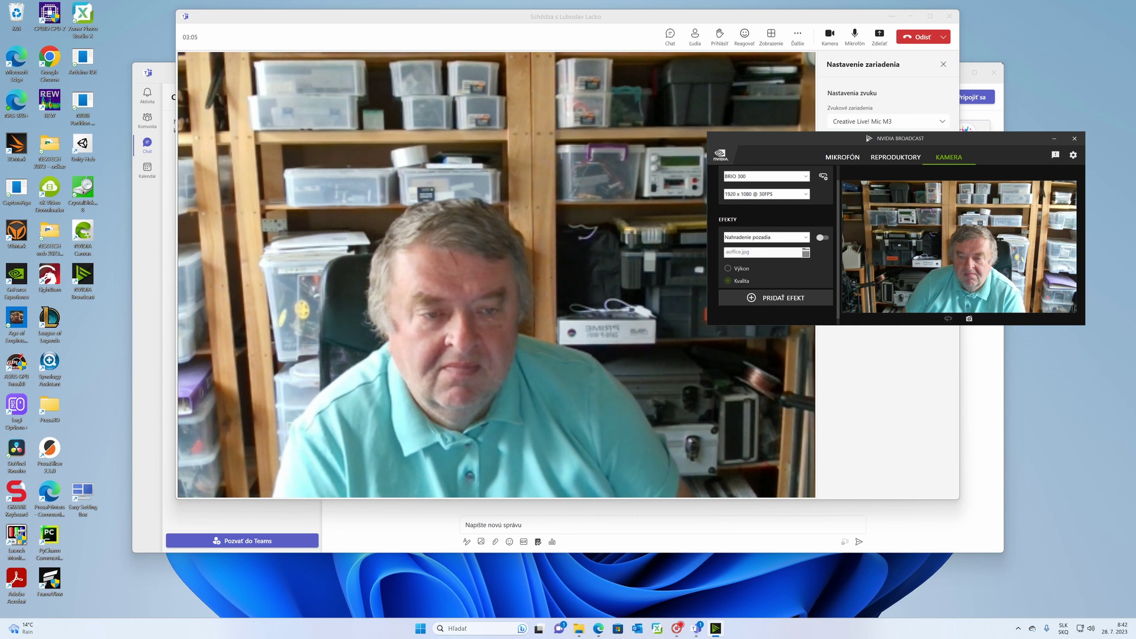
{"action": "left_click", "coordinate": [823, 237]}
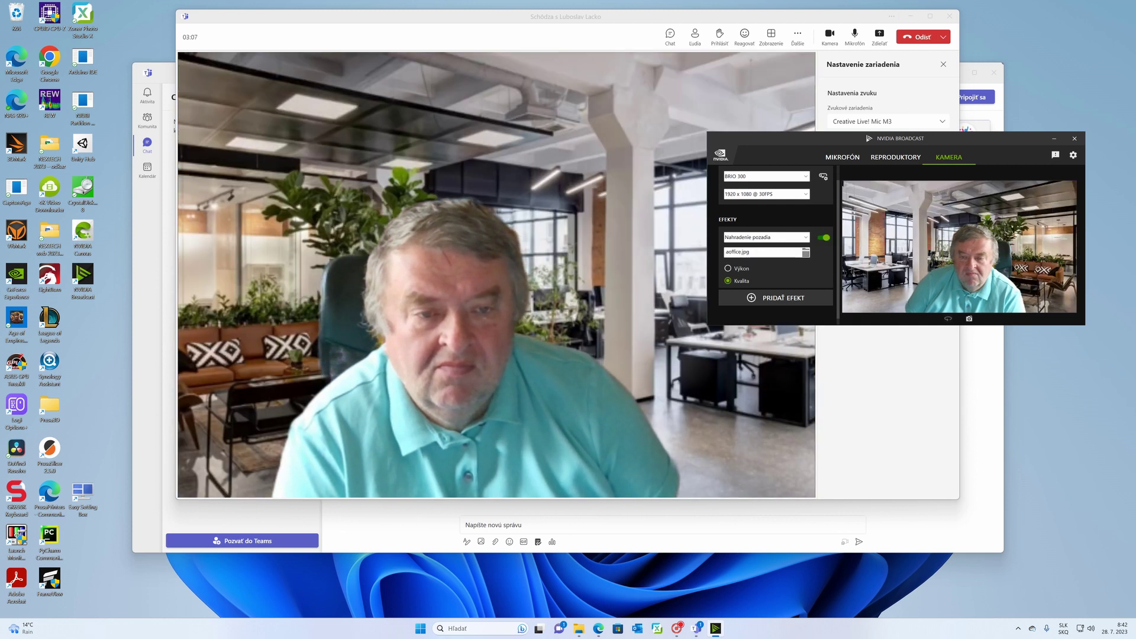
Step: Change the camera effect to Odstraňovanie šumu videa (beta) and toggle it on and off to compare the picture
{"action": "left_click", "coordinate": [765, 237]}
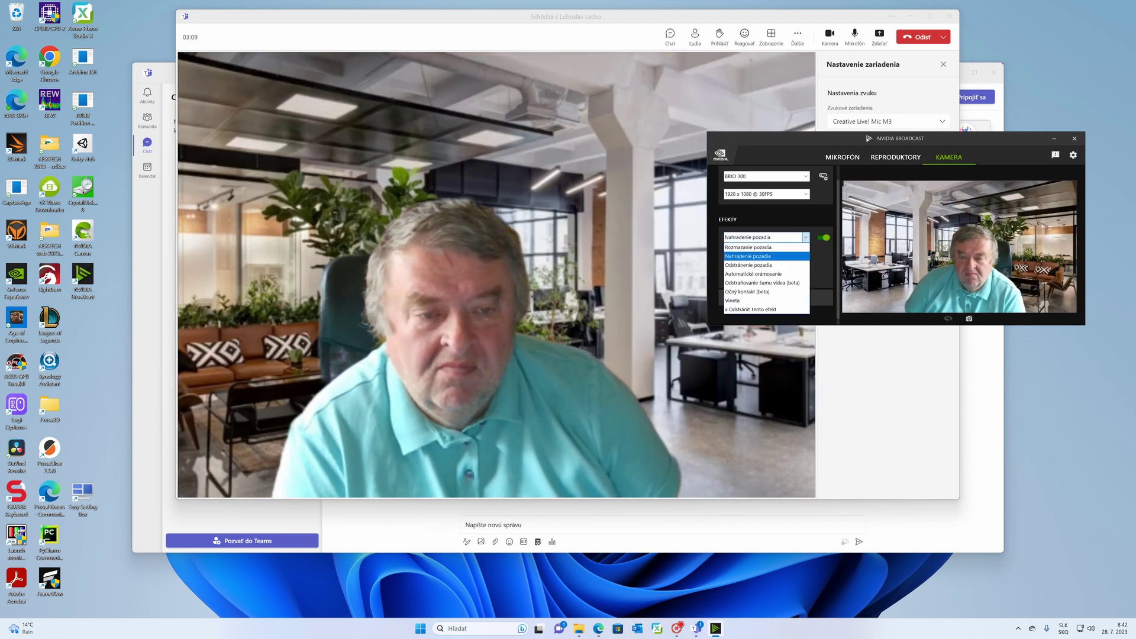
{"action": "left_click", "coordinate": [763, 278]}
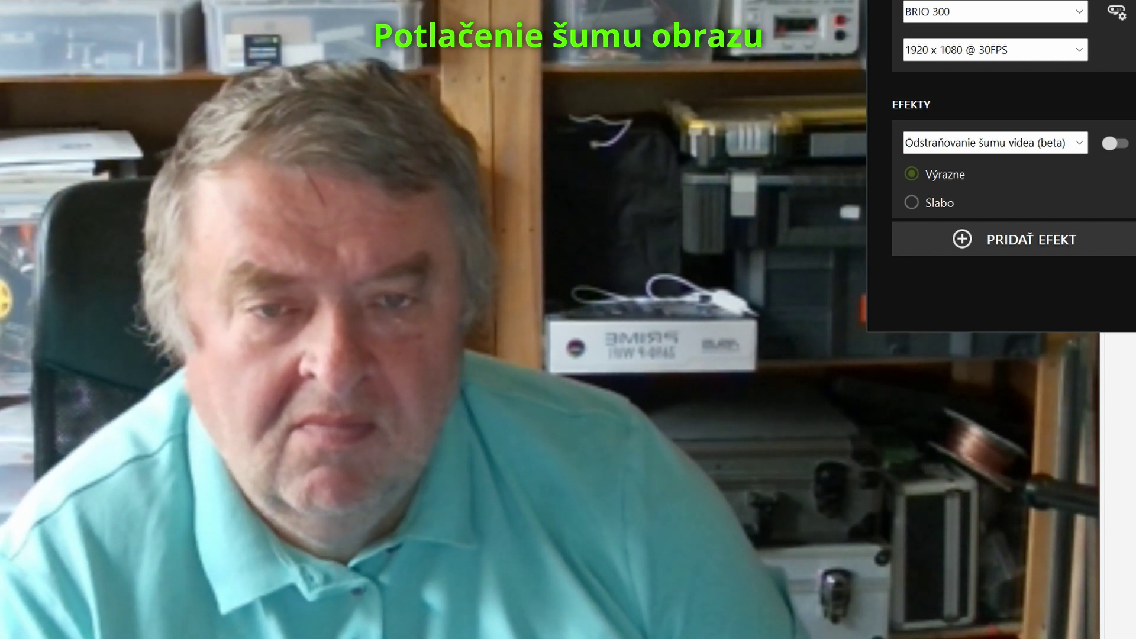
{"action": "left_click", "coordinate": [1116, 142]}
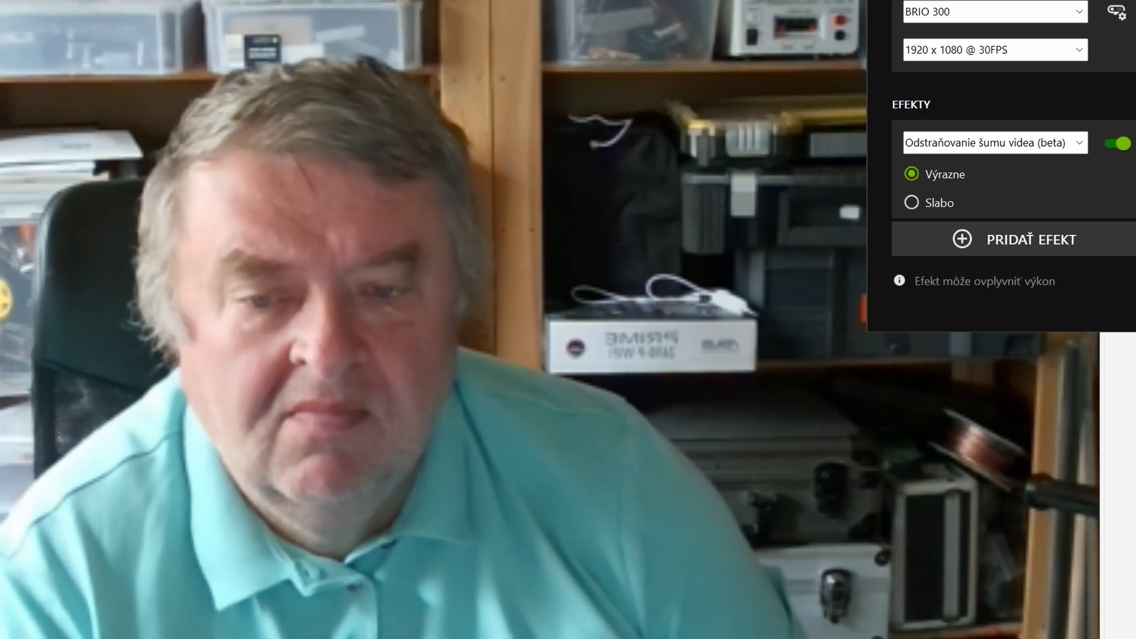
{"action": "left_click", "coordinate": [1116, 143]}
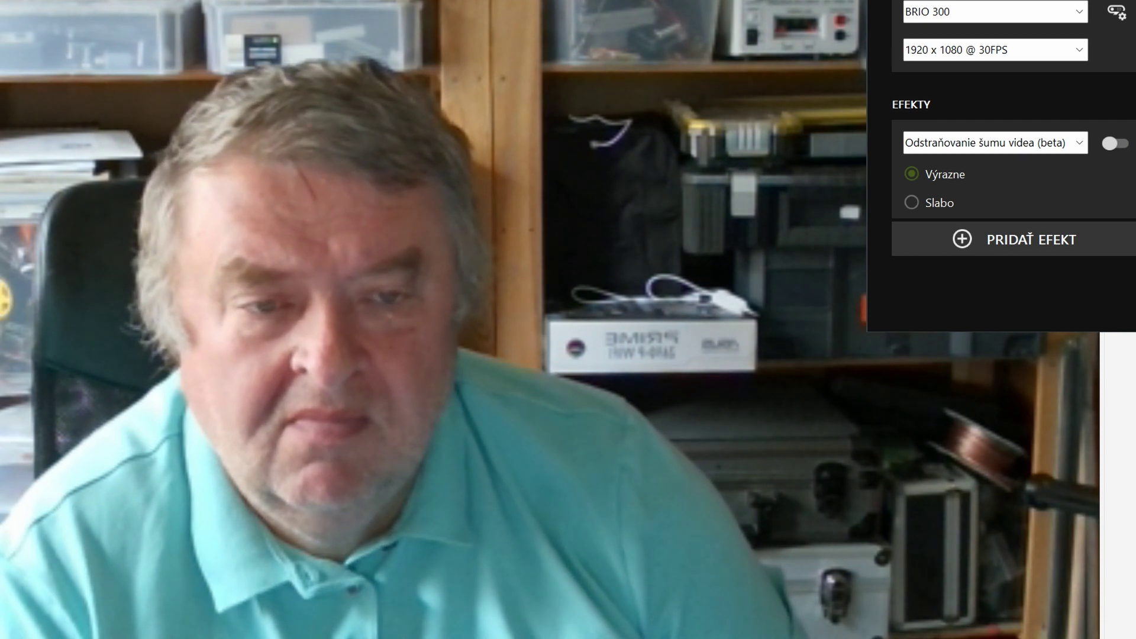
Step: Re-enable video noise removal, change the camera effect to Rozmazanie pozadia, and switch the blur off to compare the meeting video
{"action": "left_click", "coordinate": [1116, 142]}
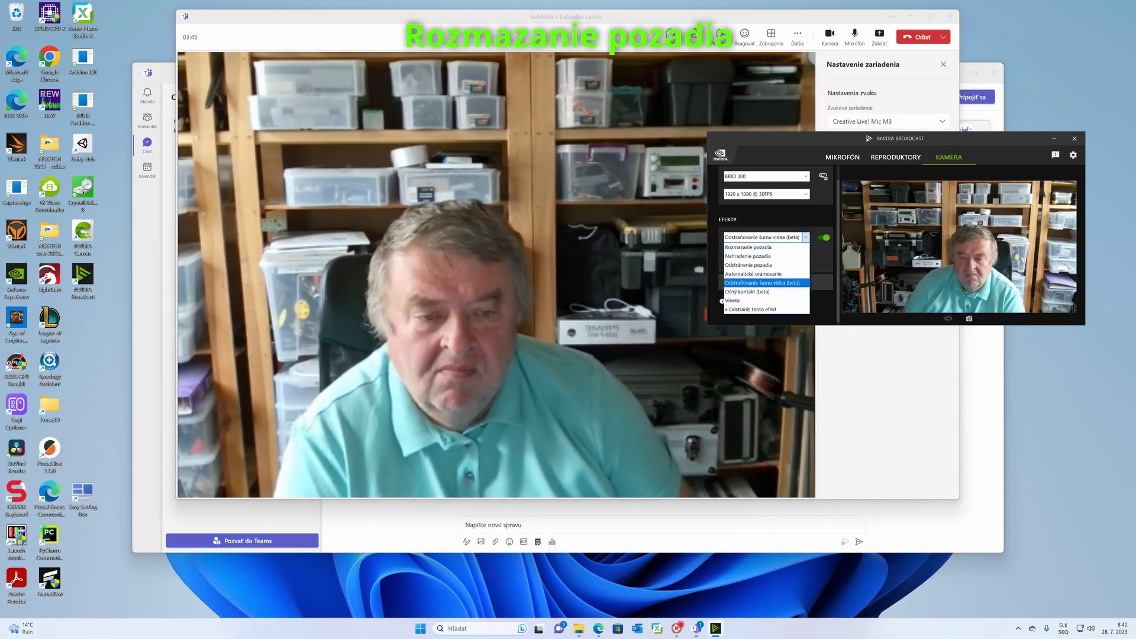
{"action": "left_click", "coordinate": [749, 247]}
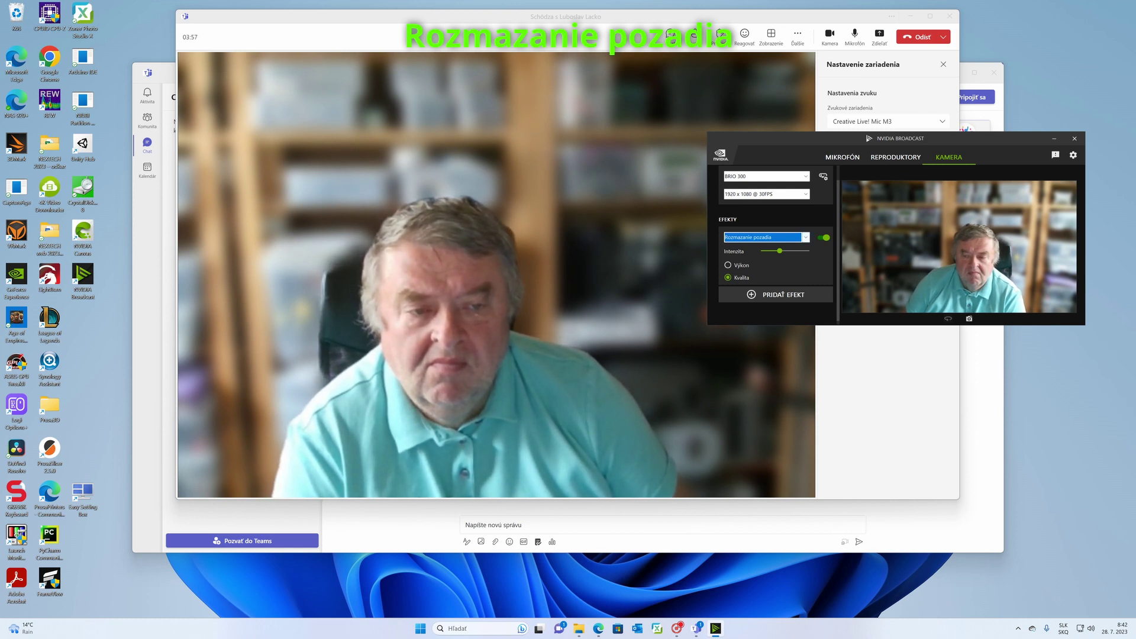
{"action": "left_click", "coordinate": [823, 238]}
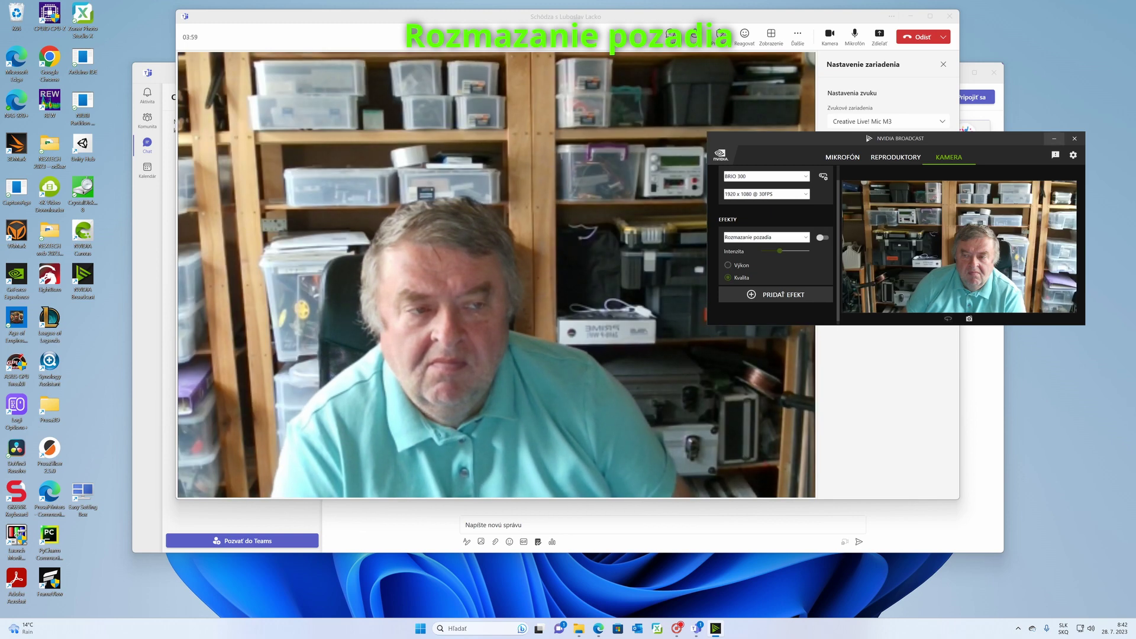
{"action": "key", "text": "alt+F4"}
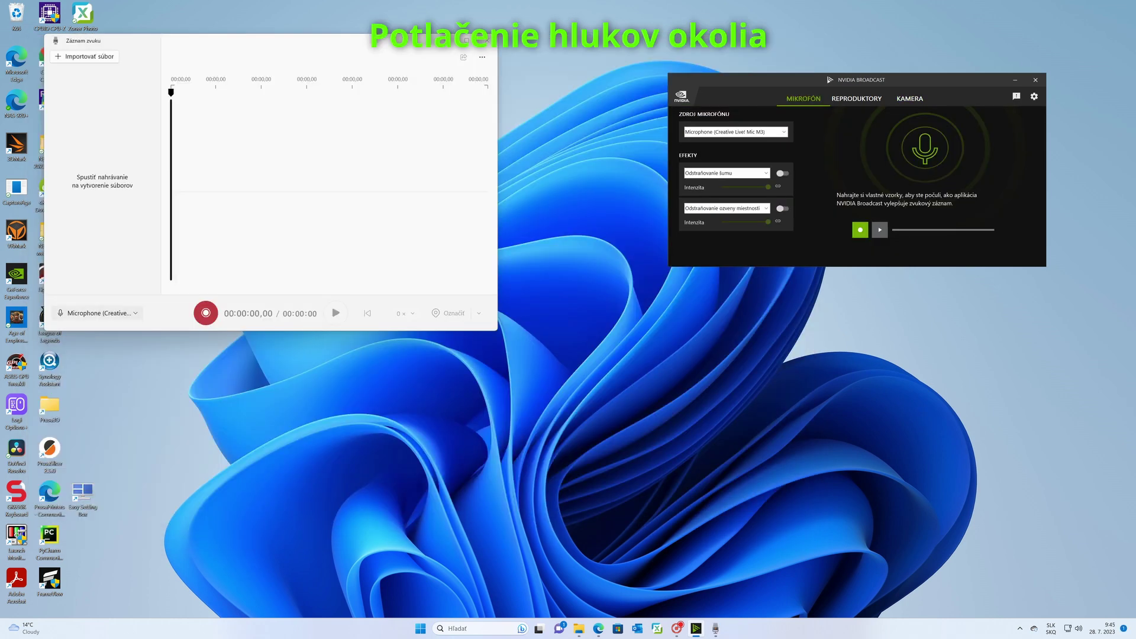
Step: In the sound recorder, set the recording device to Microphone (NVIDIA Broadcast)
{"action": "left_click", "coordinate": [97, 313]}
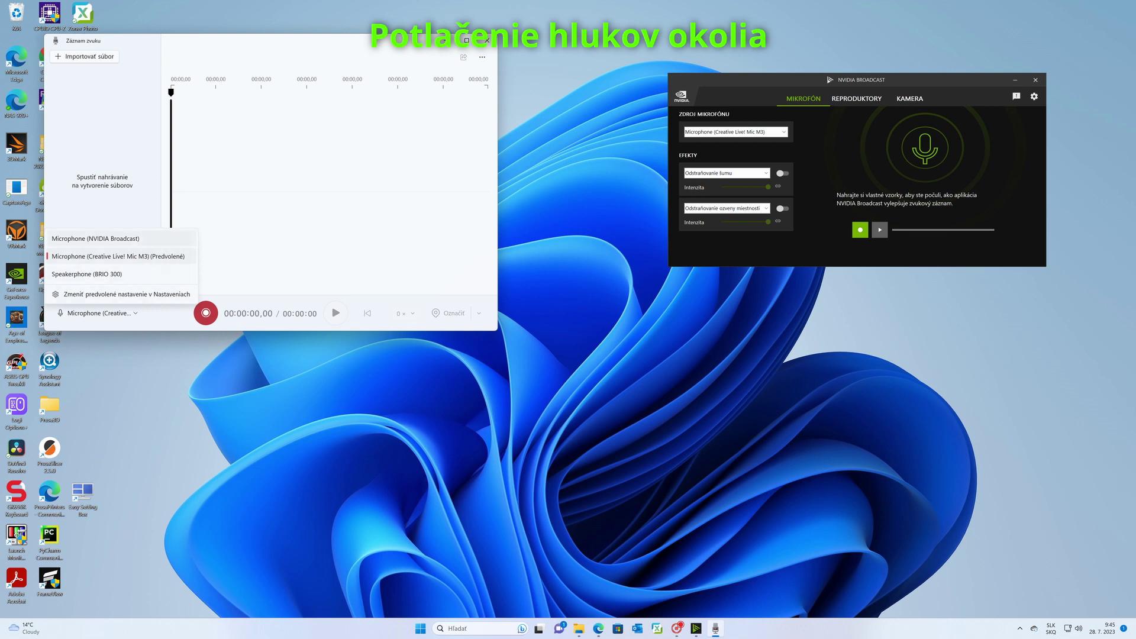
{"action": "left_click", "coordinate": [95, 239]}
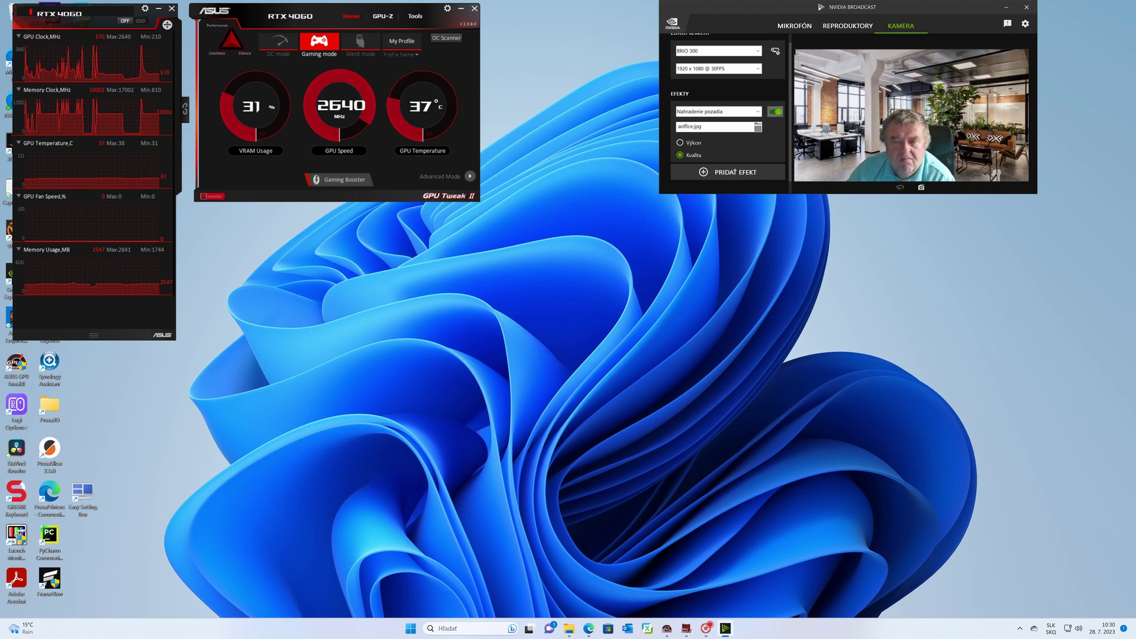
Step: In NVIDIA Broadcast, switch off Nahradenie pozadia, change the camera effect to Rozmazanie pozadia and enable it
{"action": "left_click", "coordinate": [776, 112]}
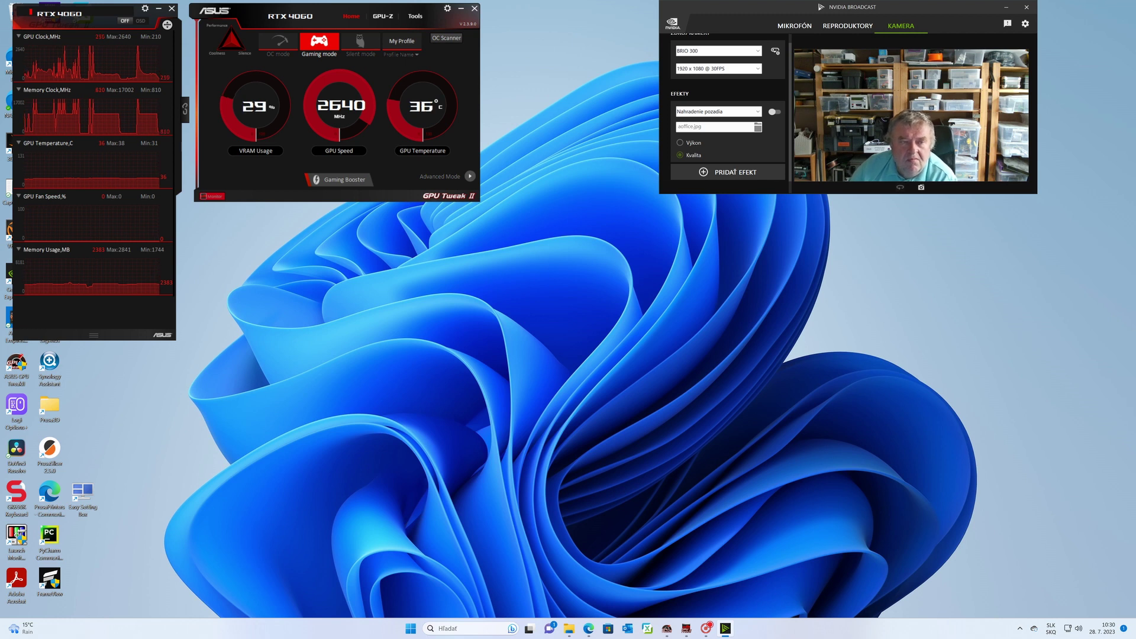
{"action": "left_click", "coordinate": [757, 111]}
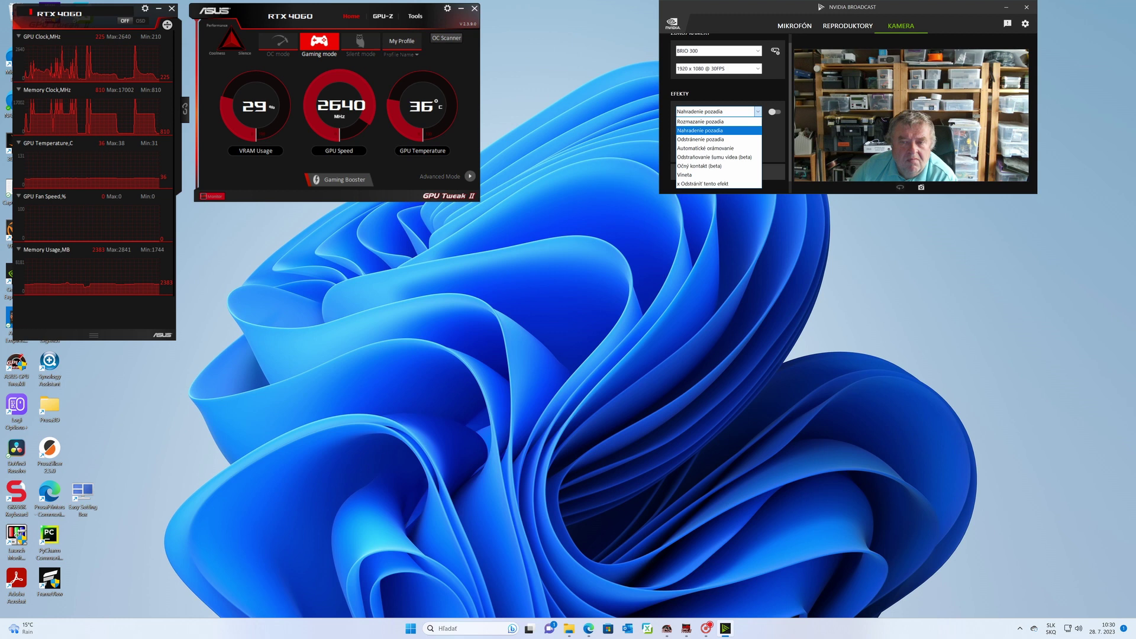
{"action": "left_click", "coordinate": [701, 122]}
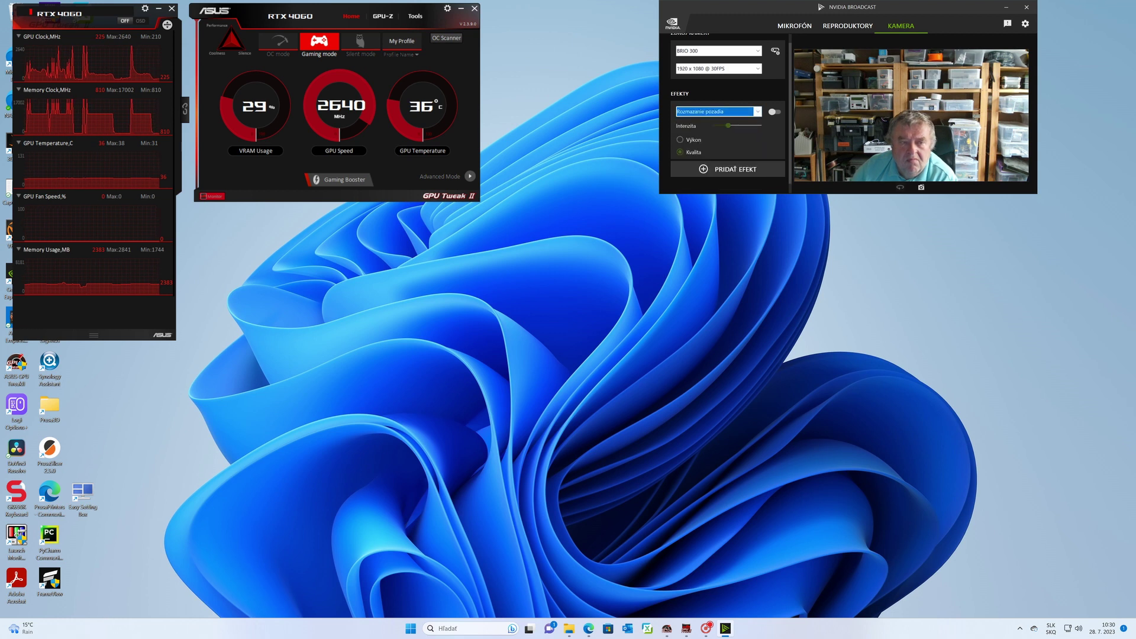
{"action": "left_click", "coordinate": [775, 112]}
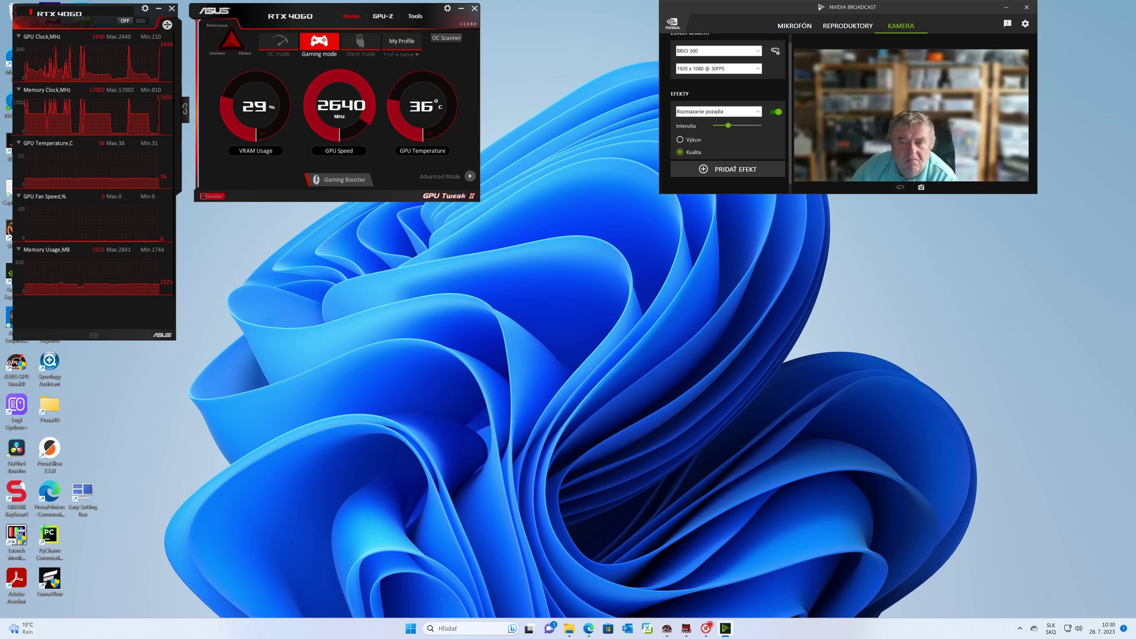
Step: Increase the background blur's Intenzita and compare its modes by switching to Výkon and back to Kvalita
{"action": "left_click_drag", "start_coordinate": [737, 126], "coordinate": [746, 125]}
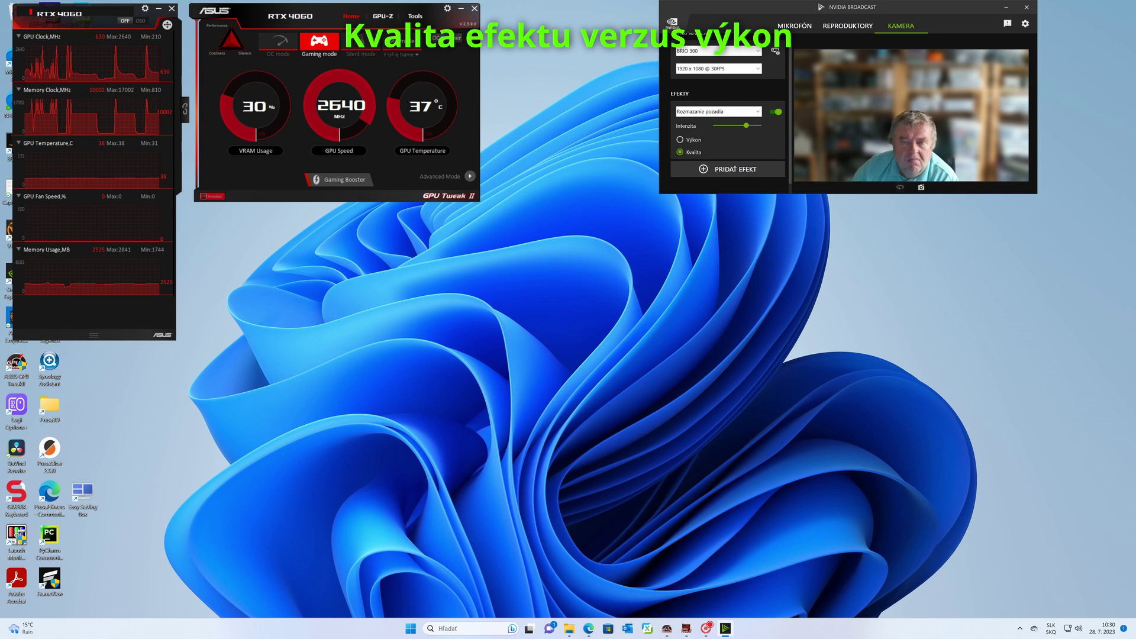
{"action": "left_click", "coordinate": [680, 140]}
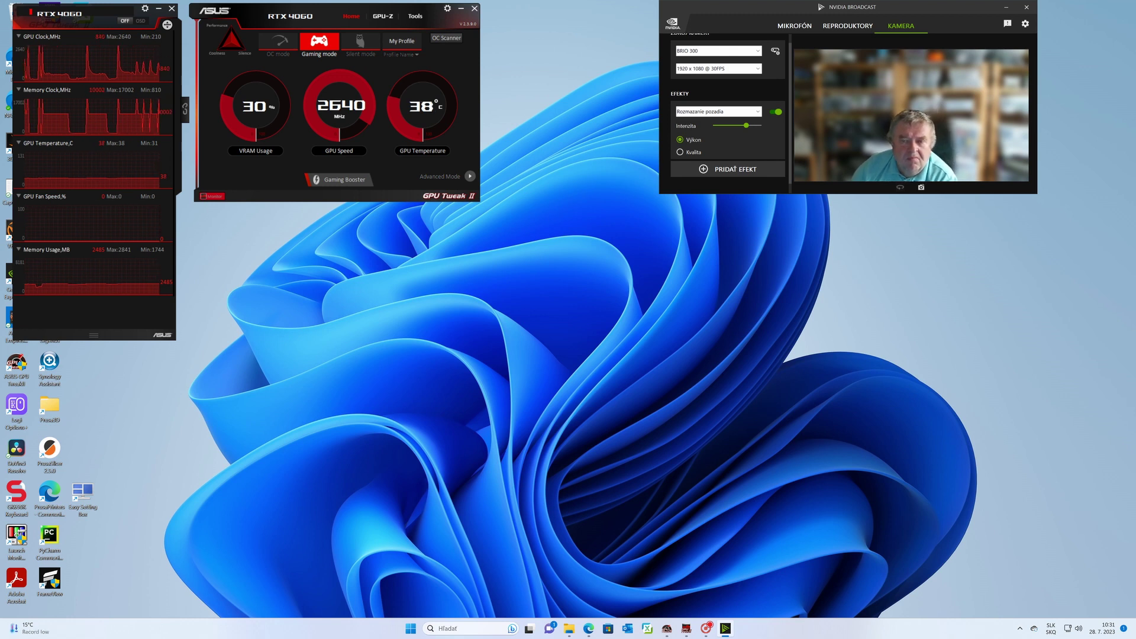
{"action": "left_click", "coordinate": [680, 152]}
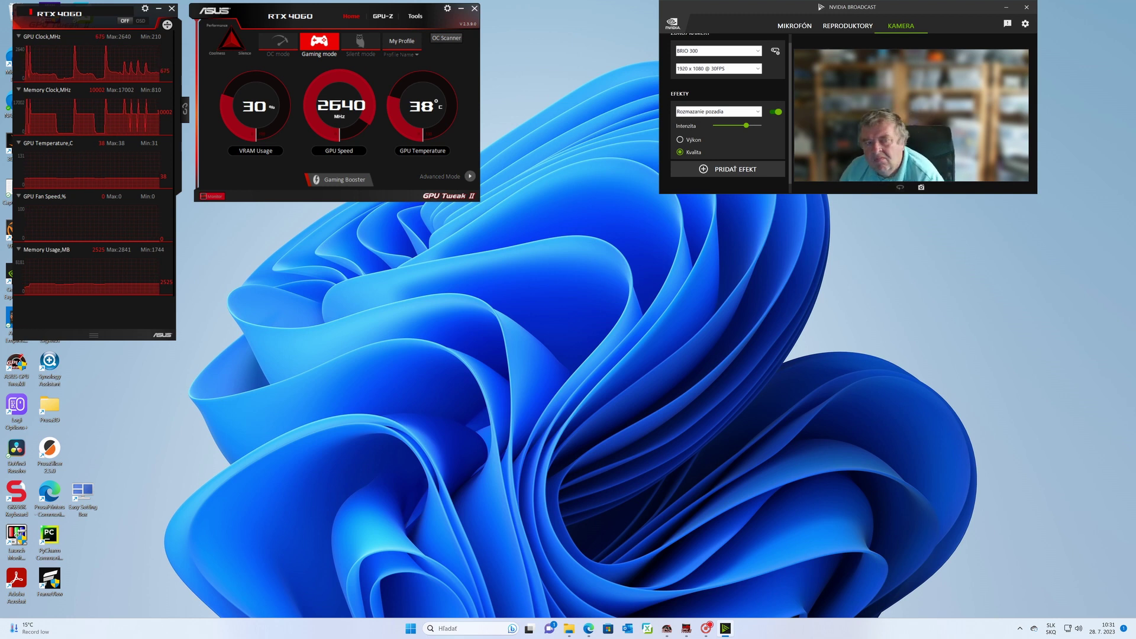
Step: Switch off the Rozmazanie pozadia effect and open the choice of camera effects
{"action": "left_click", "coordinate": [776, 111]}
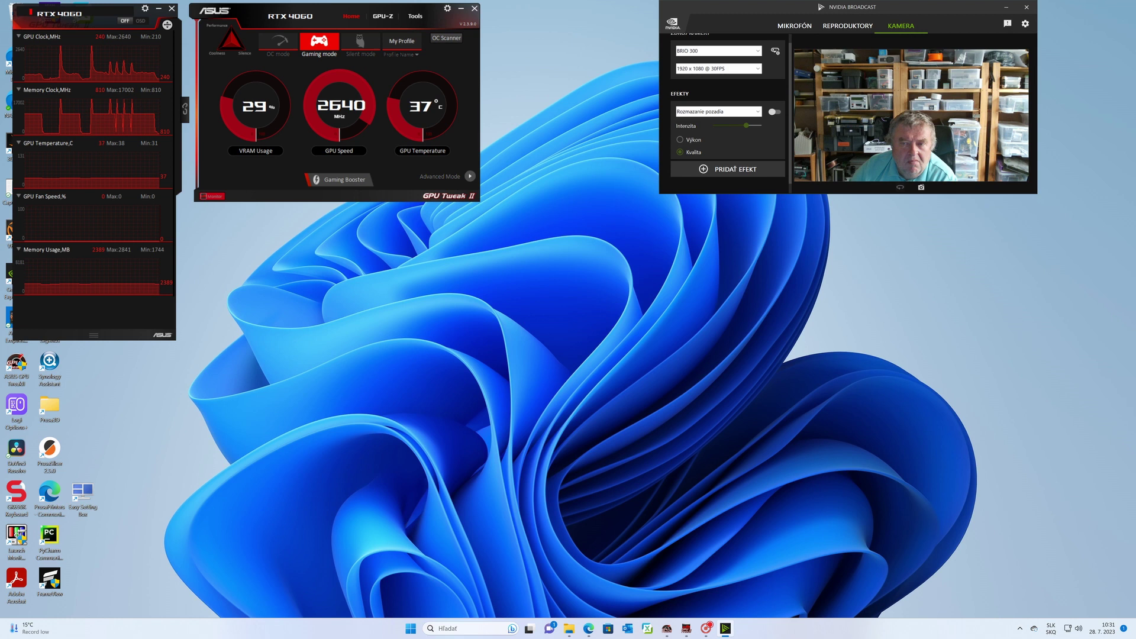
{"action": "left_click", "coordinate": [758, 111]}
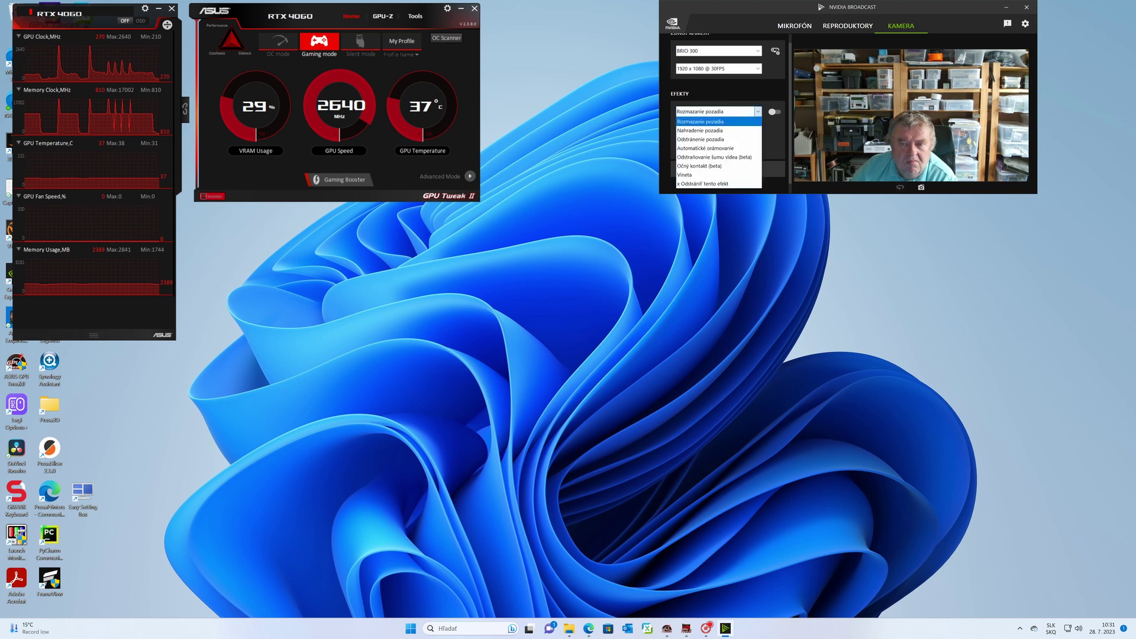